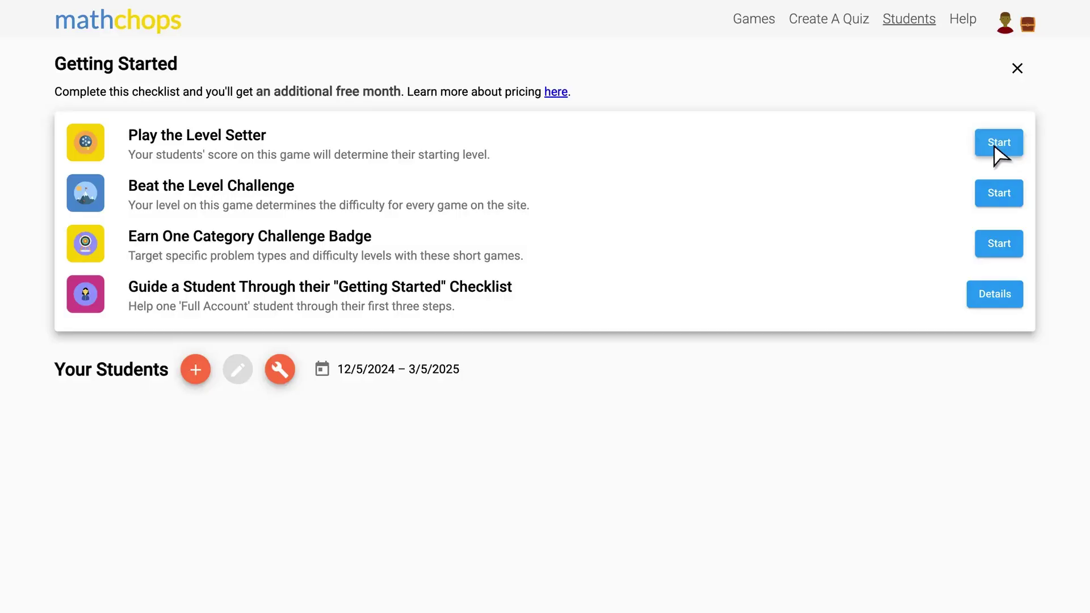
Play the Level Setter, answering 7, 3/4, 2, 2, 10 and the cookie question, to see the results.
click(998, 143)
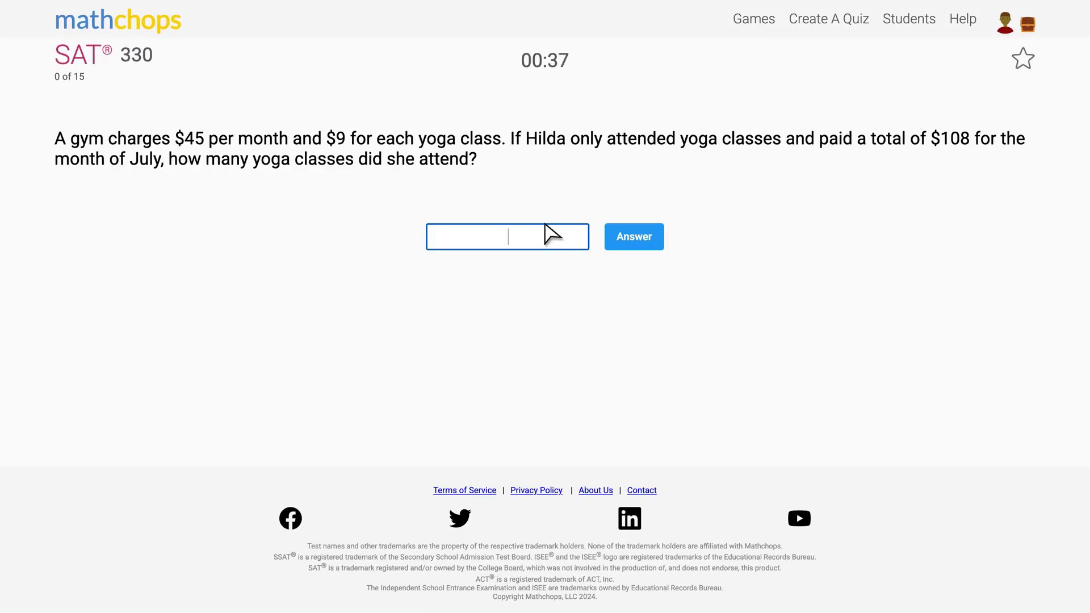
text(7)
key(Return)
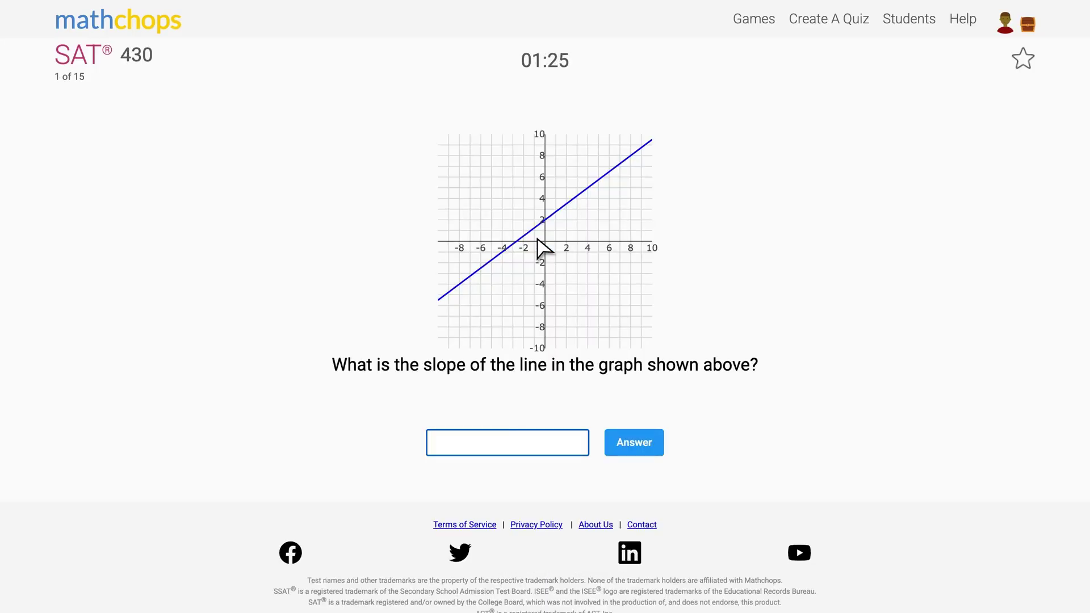
text(3/4)
key(Return)
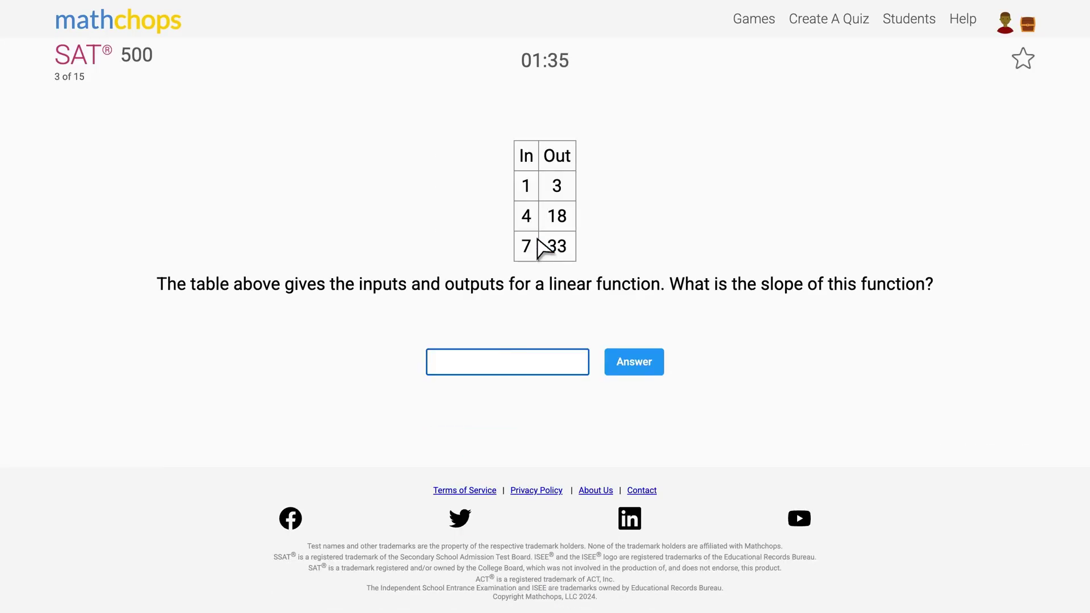
text(2)
key(Return)
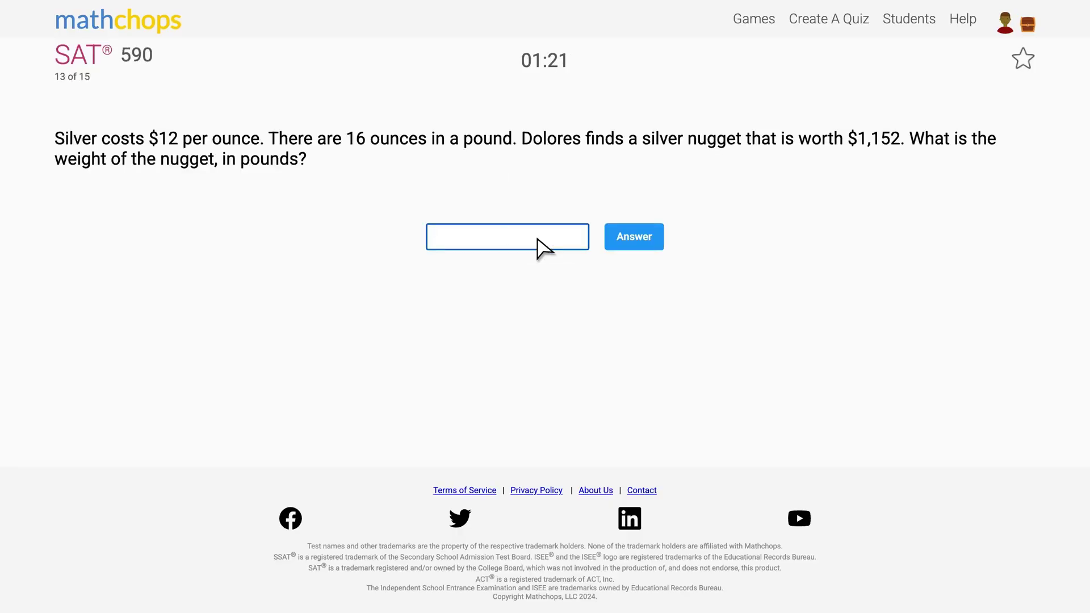
text(2)
key(Return)
key(Return)
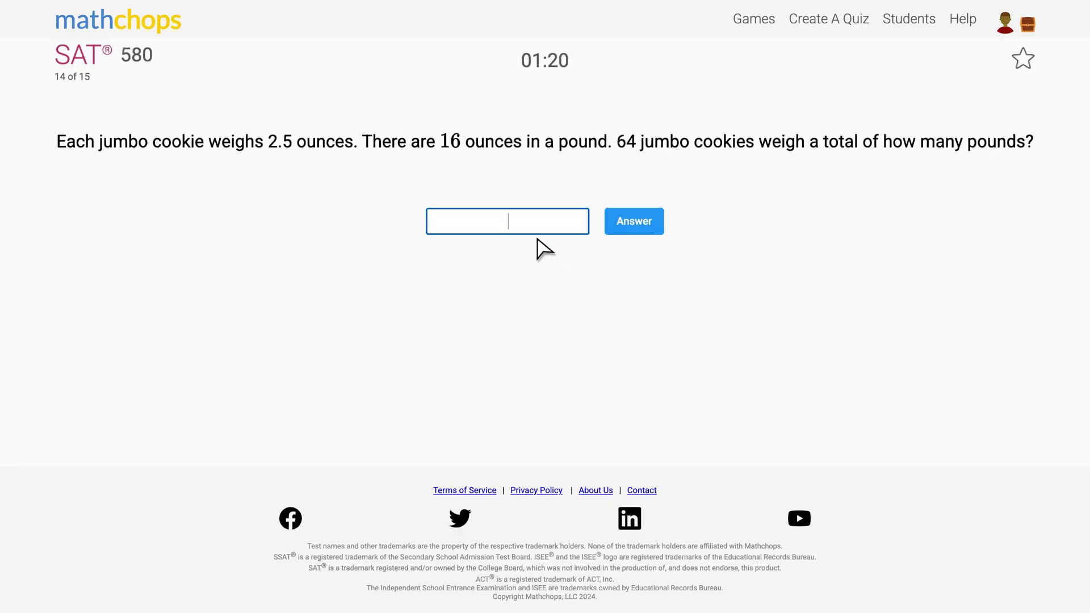
text(10)
key(Return)
click(492, 221)
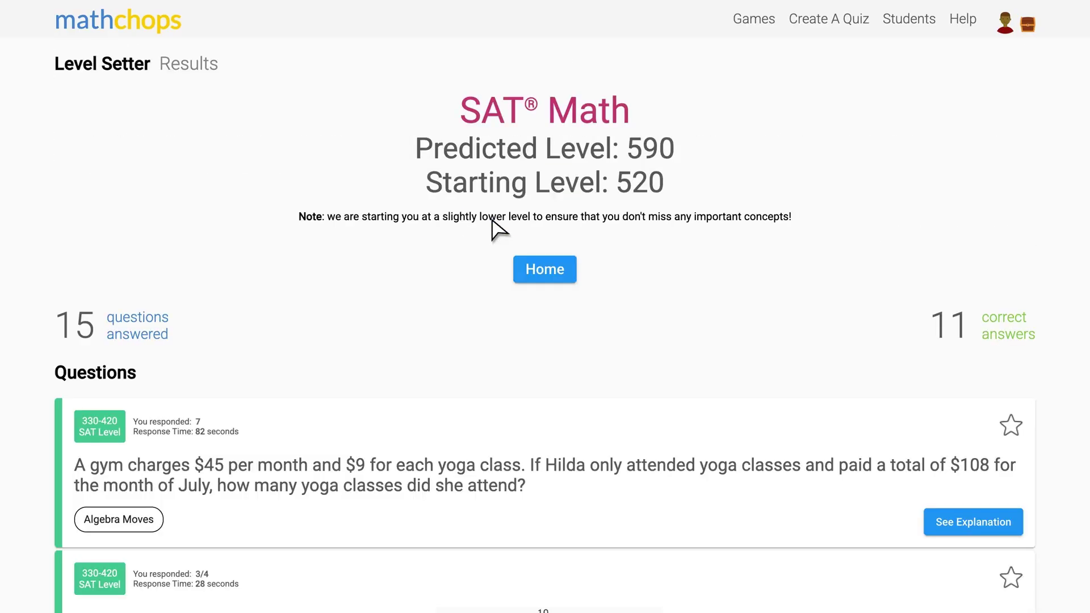
From Home, start the Level Challenge and answer 5, 14/24 and 16.
click(545, 270)
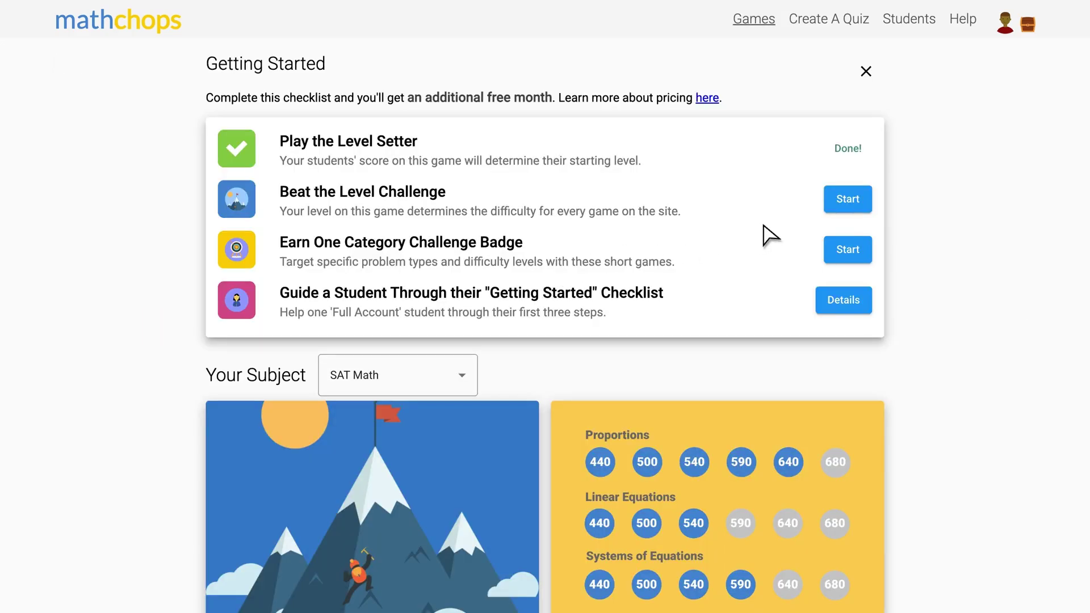
click(843, 203)
text(5)
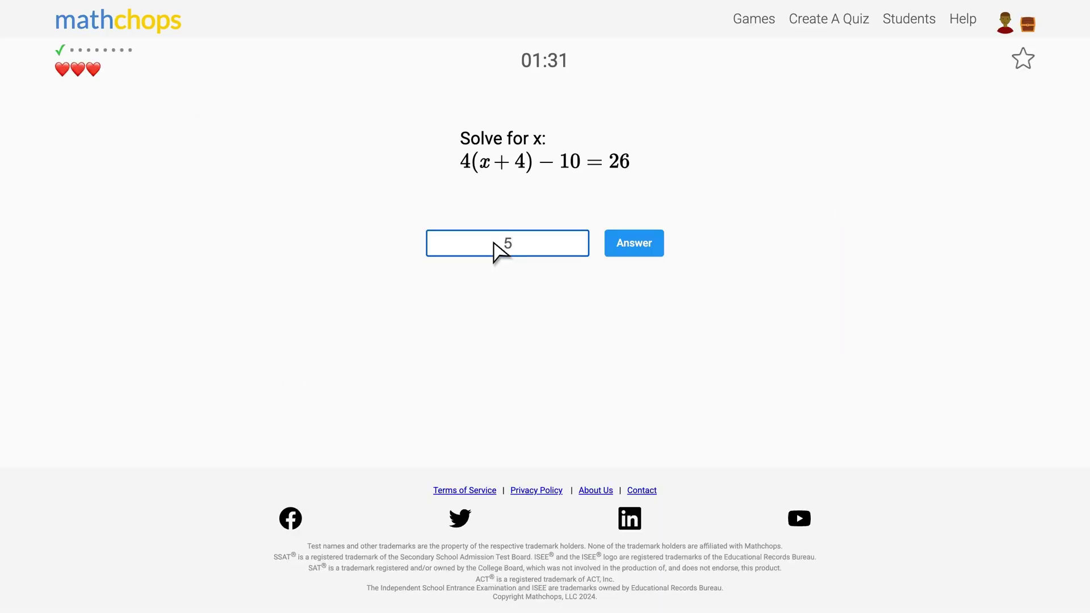
click(629, 238)
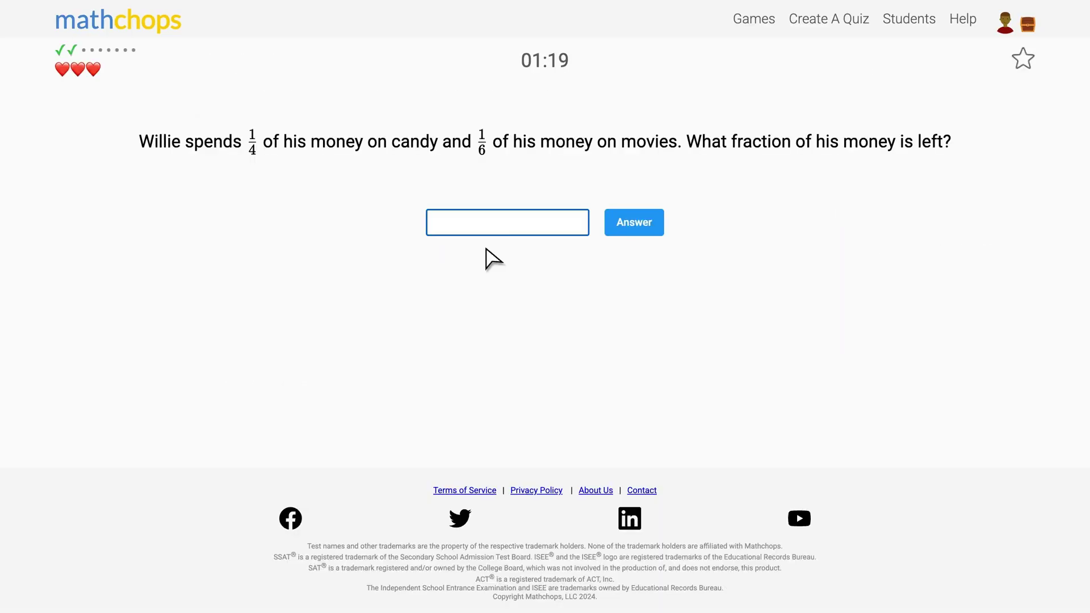
text(14/24)
click(636, 222)
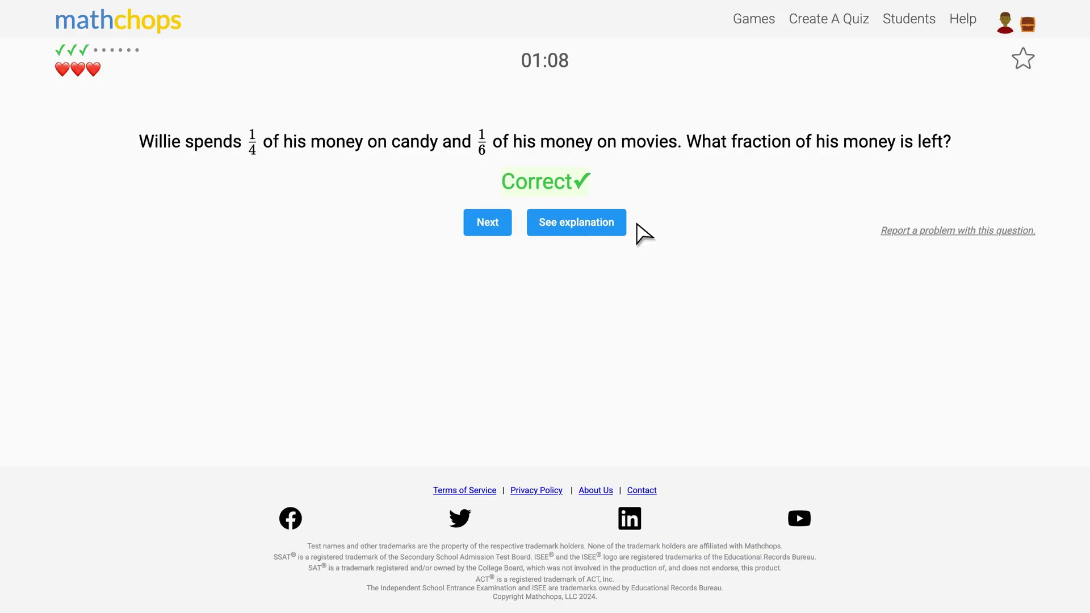
click(491, 231)
text(16)
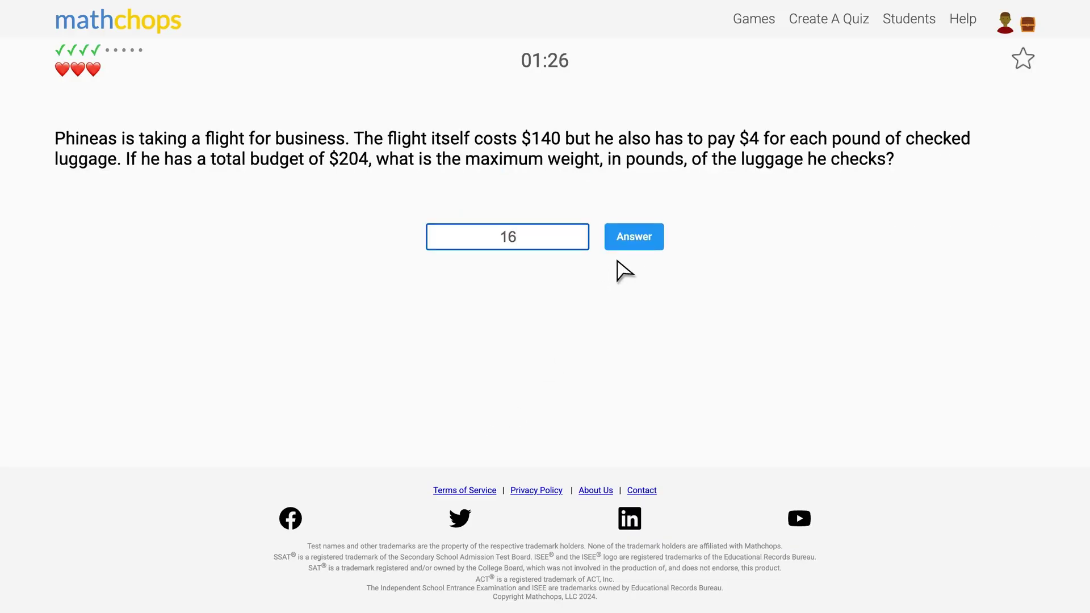
click(629, 246)
Answer 6, 54 and a slope of 5, then finish the Level Challenge.
click(484, 248)
text(6)
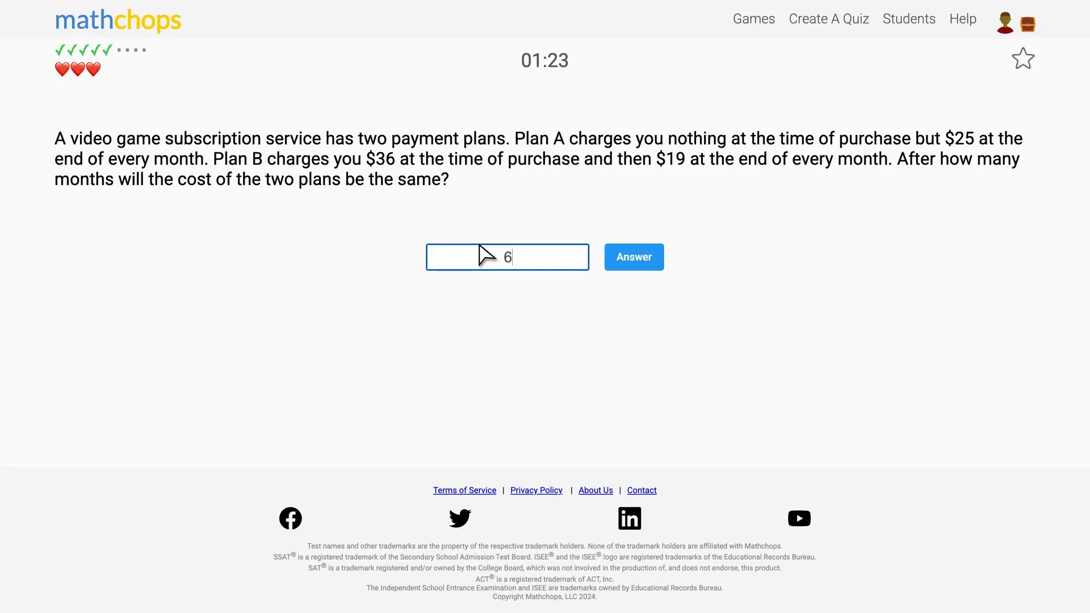
click(624, 263)
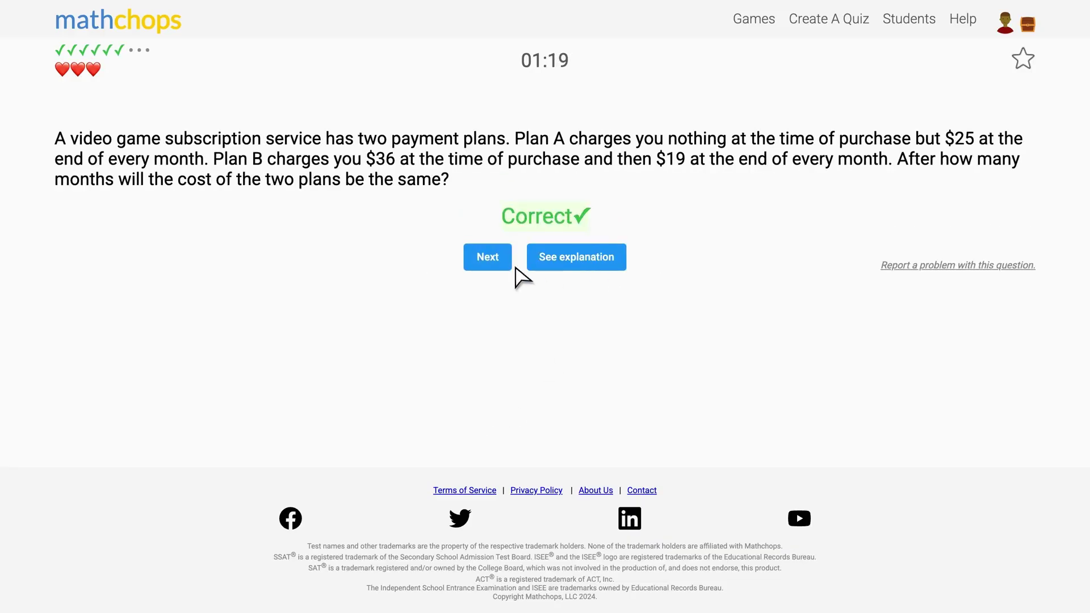
click(495, 265)
text(54)
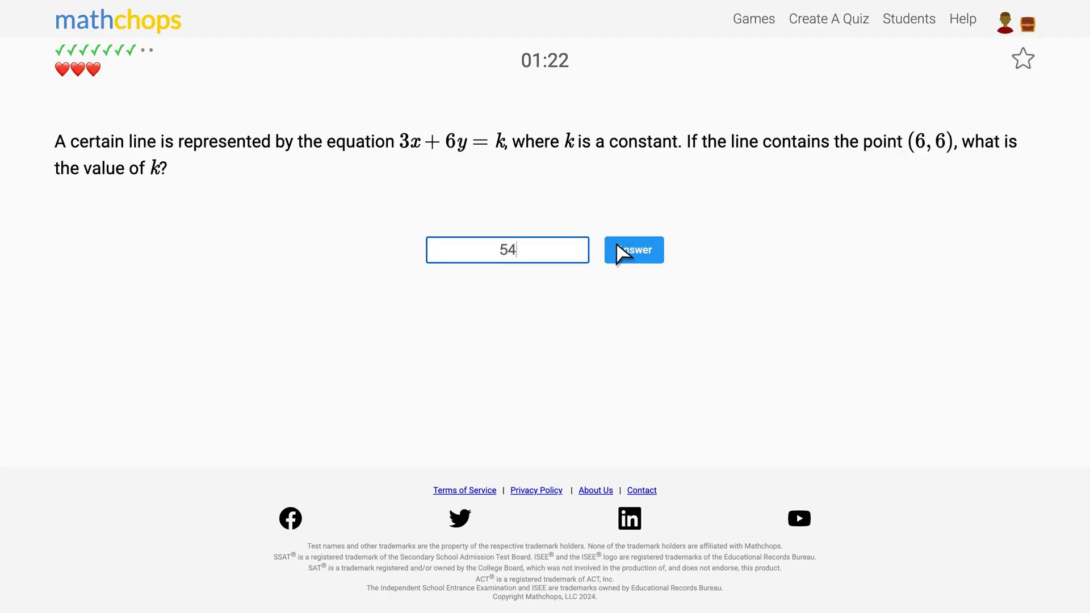
click(617, 253)
click(494, 260)
text(5)
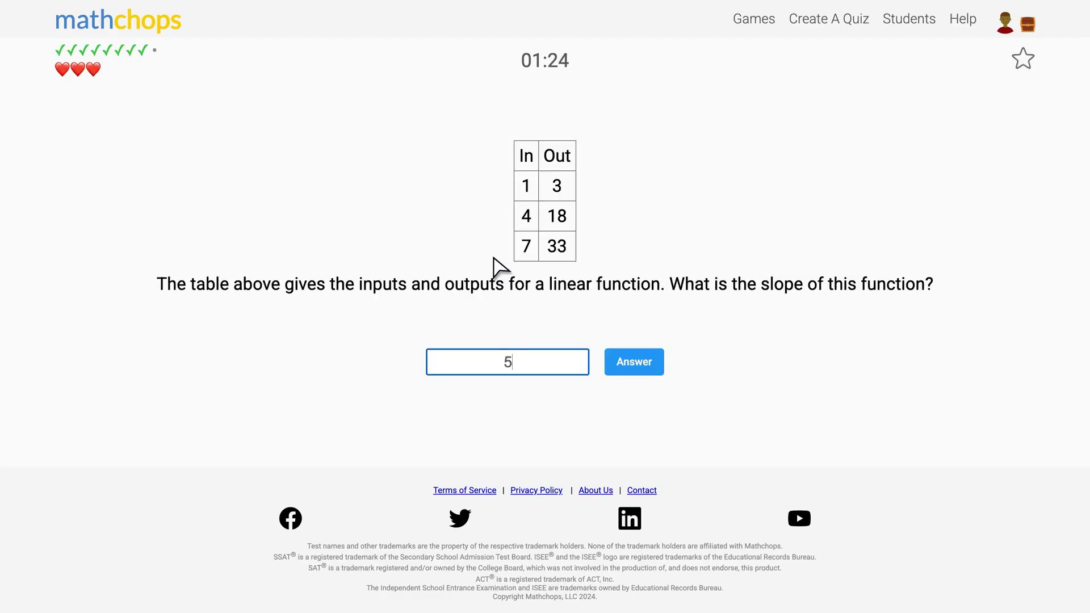
click(648, 362)
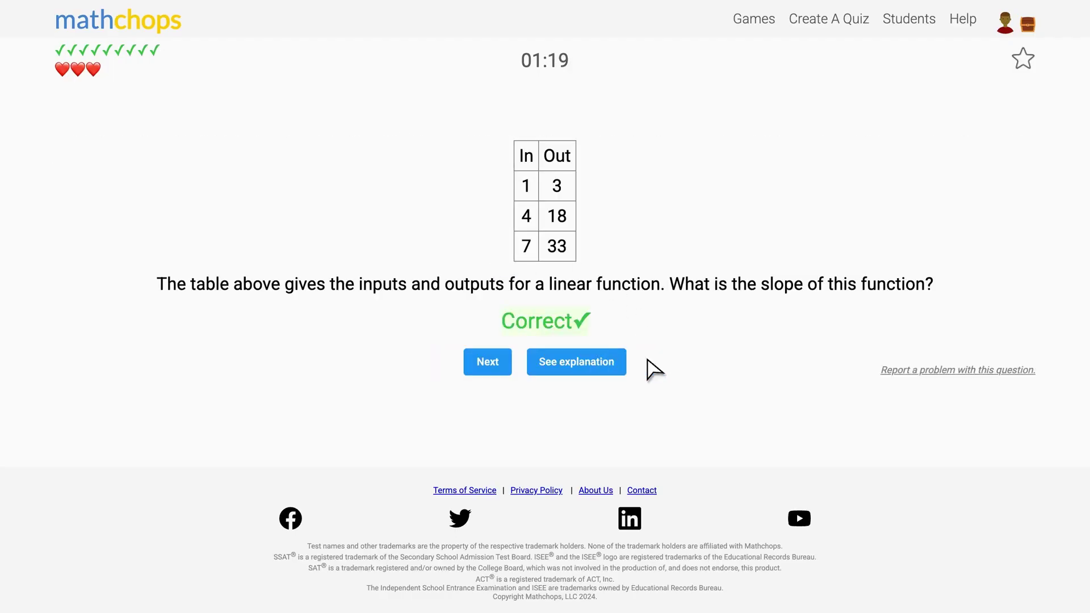
click(490, 361)
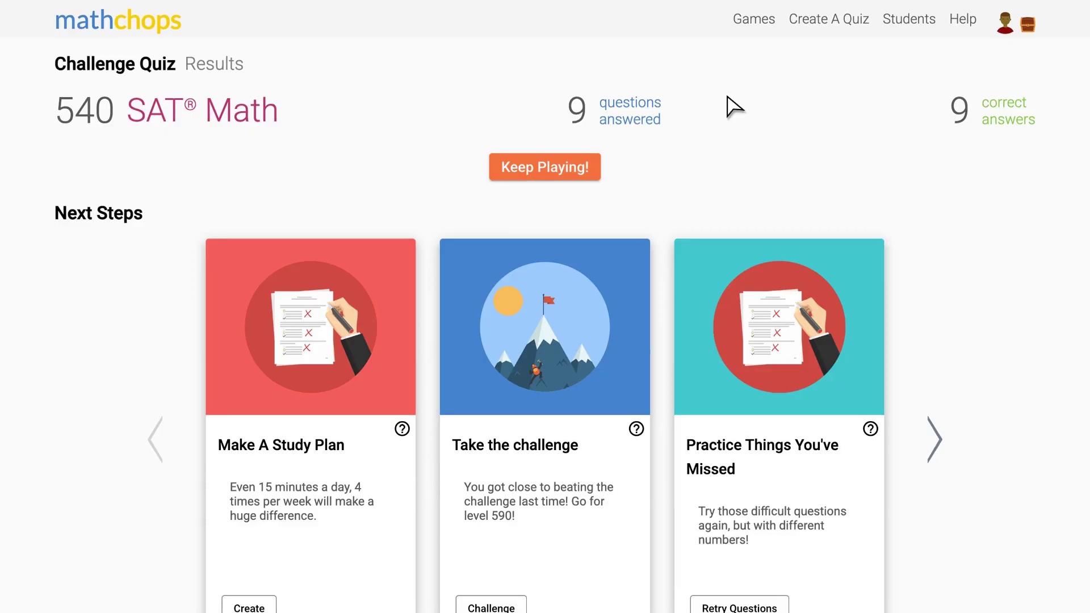
Open Target Key Areas from Games and browse the Category Challenges with levels 430–590 unlocked.
click(754, 20)
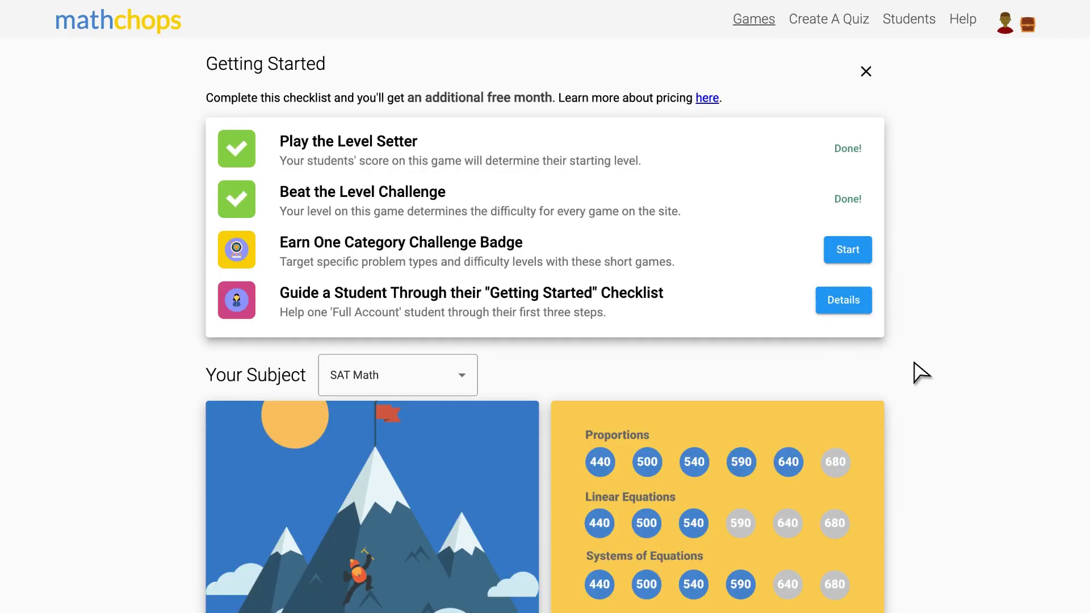
scroll(914, 363, down, 5)
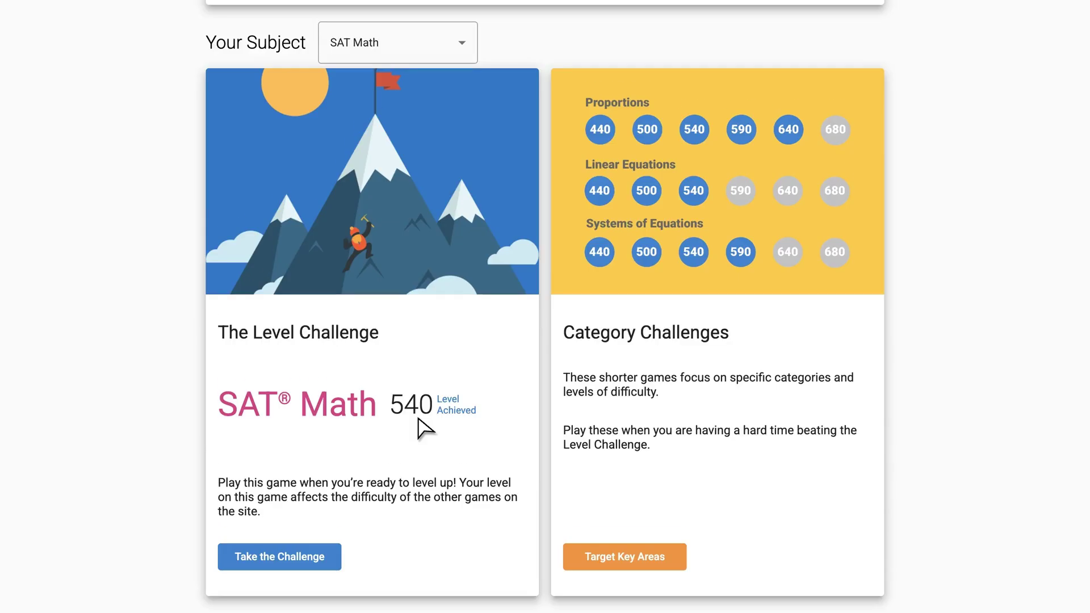
scroll(425, 429, down, 1)
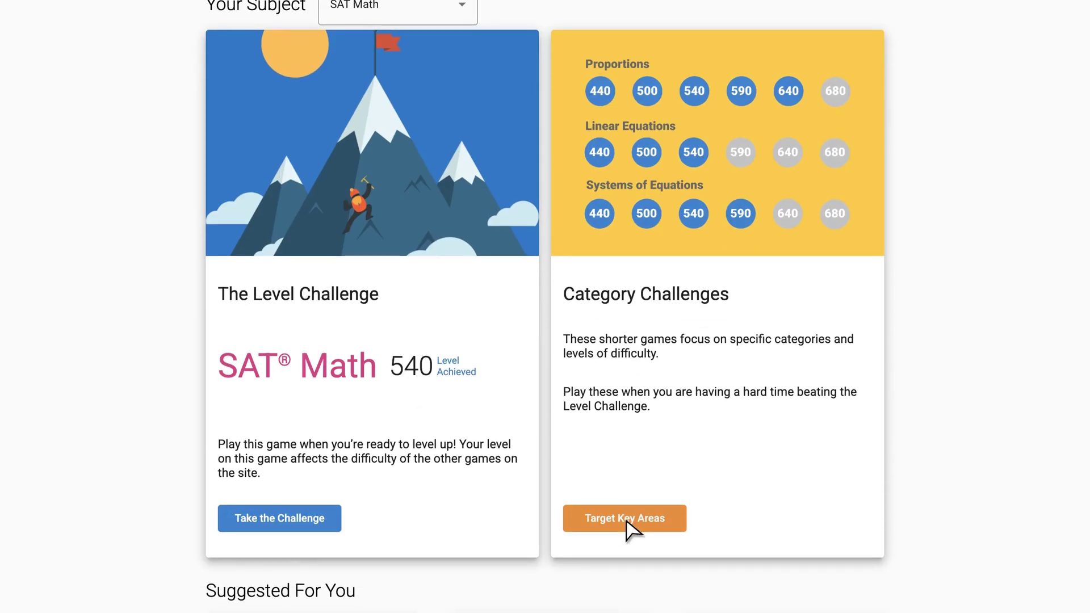
click(630, 526)
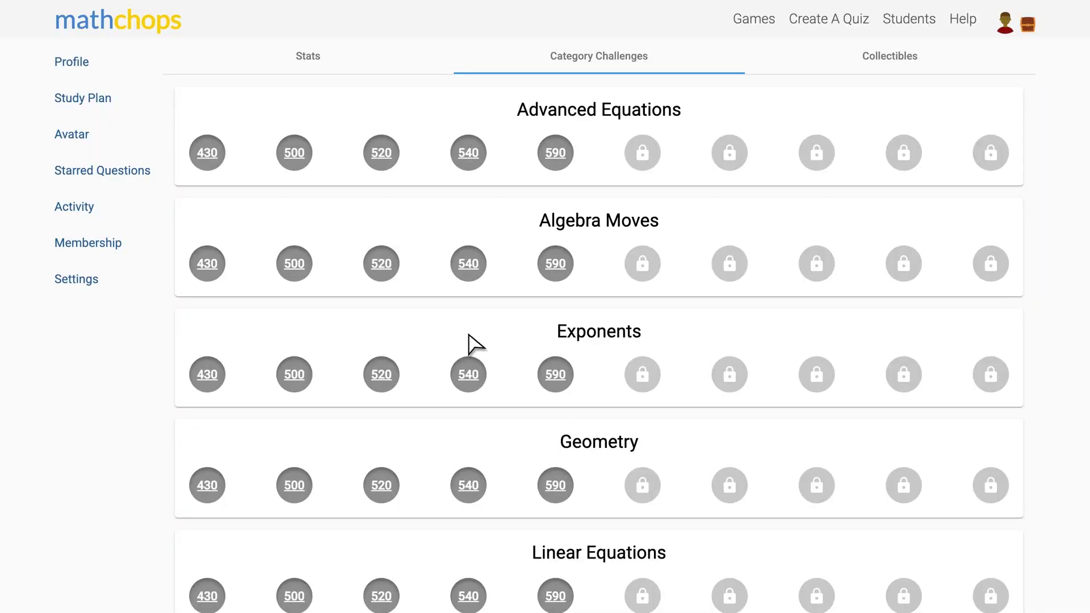
scroll(469, 343, down, 2)
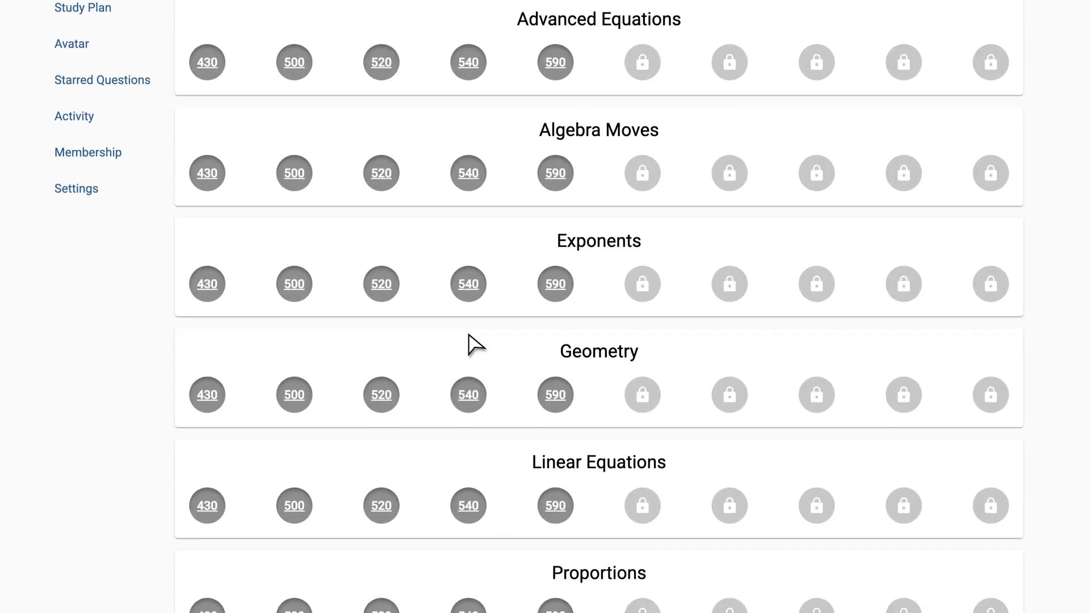
scroll(469, 343, down, 3)
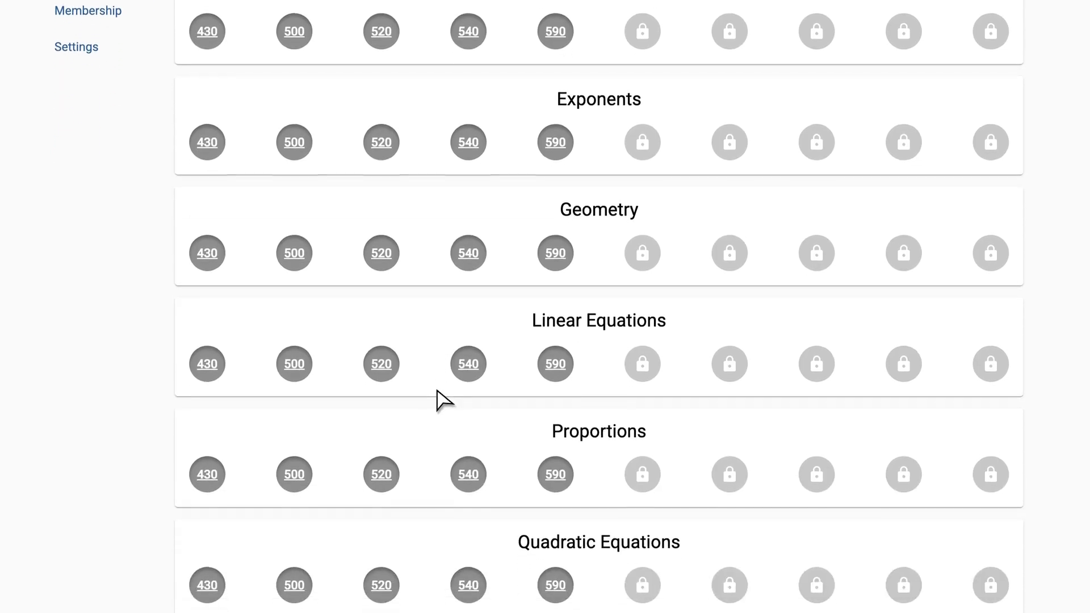
scroll(444, 400, down, 1)
scroll(445, 400, down, 2)
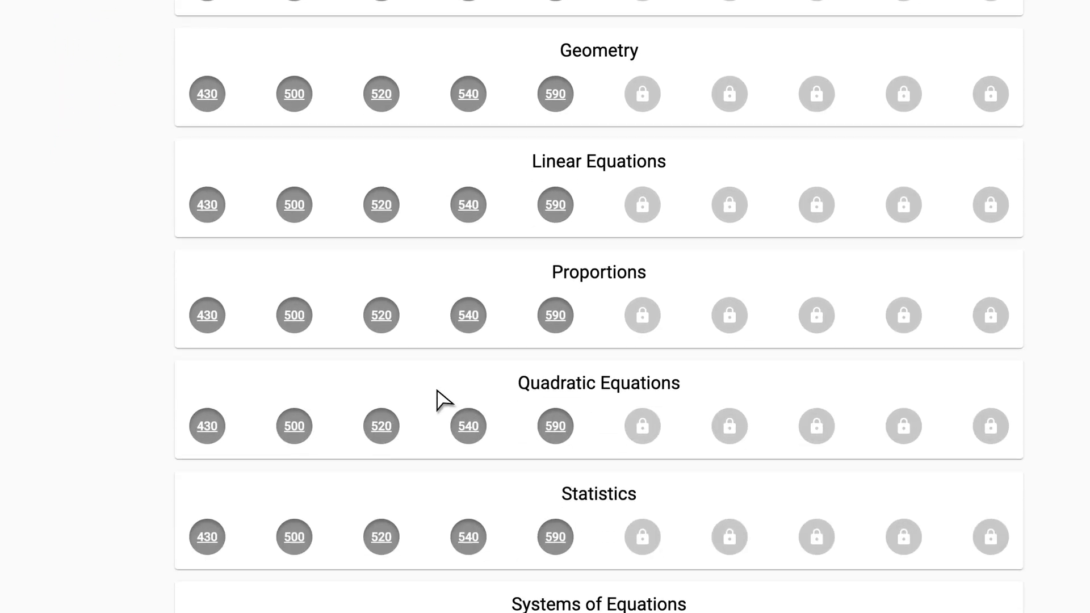
Start the Quadratic Equations 540 challenge and answer -22, 10 and 4.
click(469, 425)
text(-22)
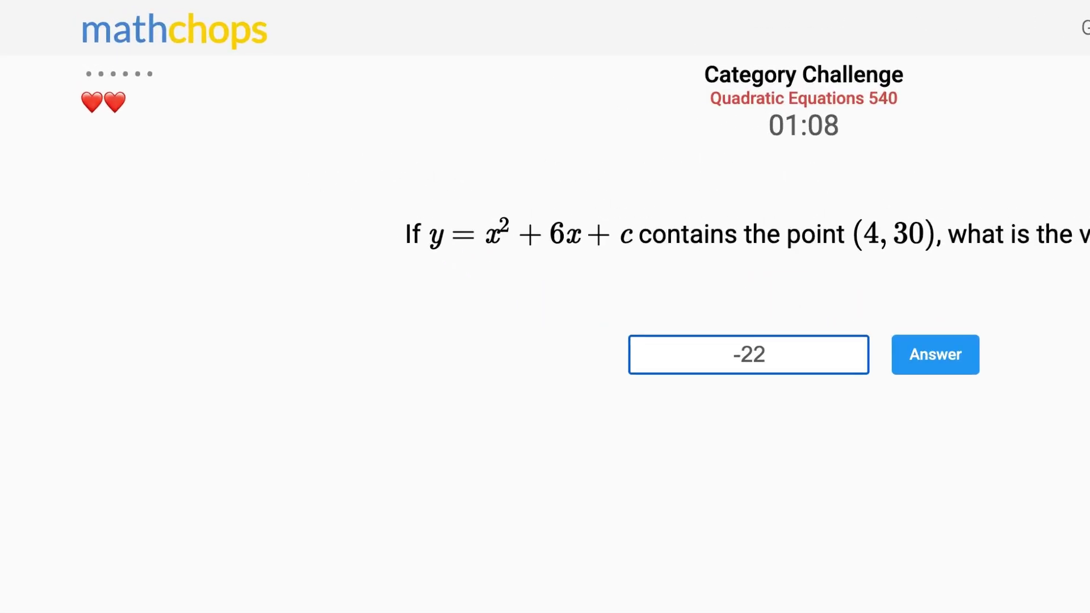
key(Return)
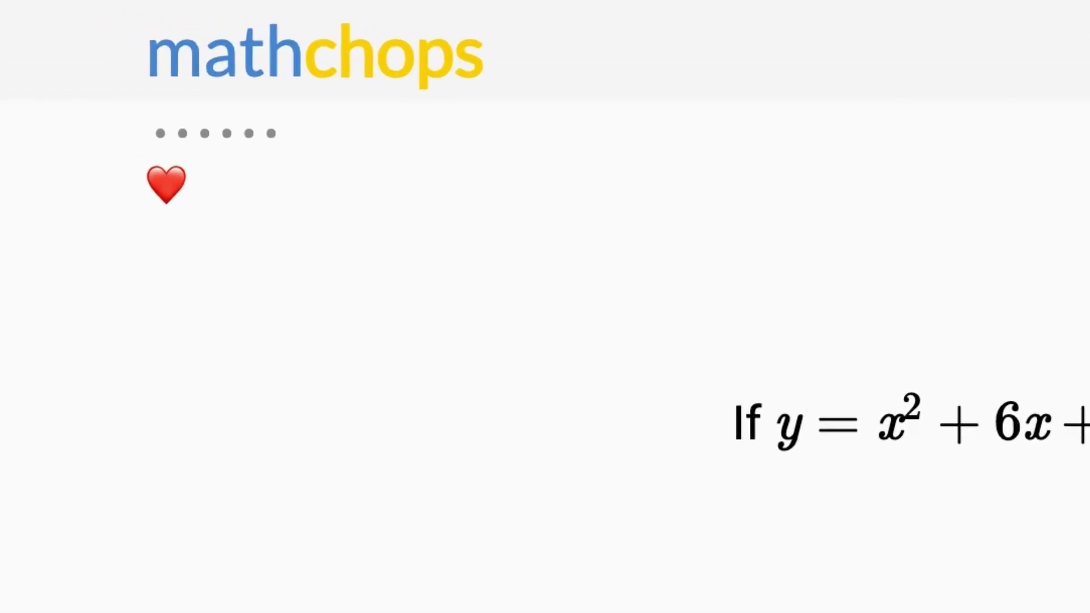
click(519, 258)
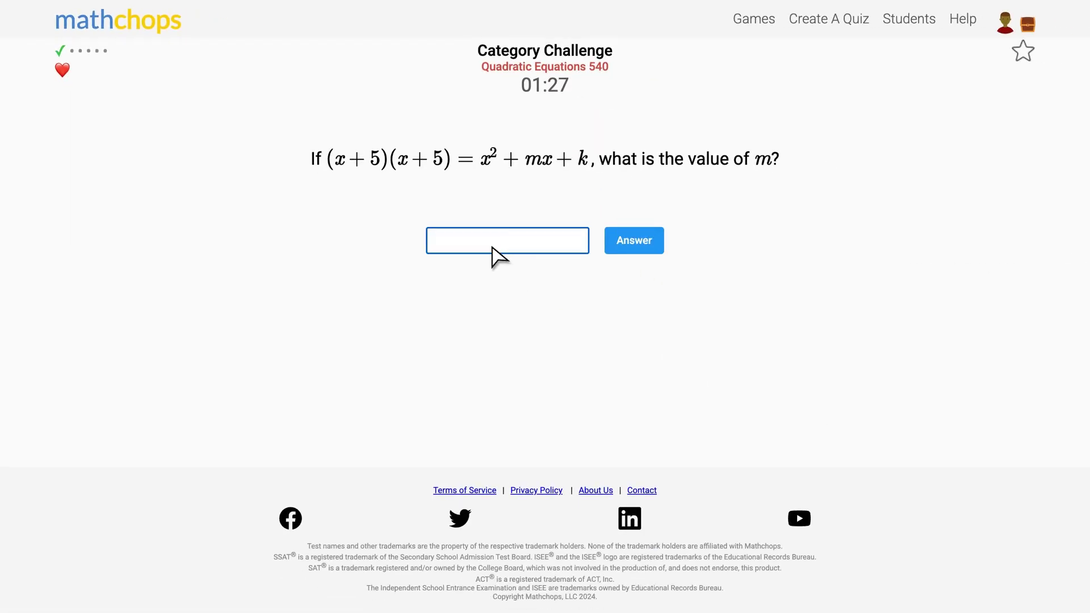
text(10)
key(Return)
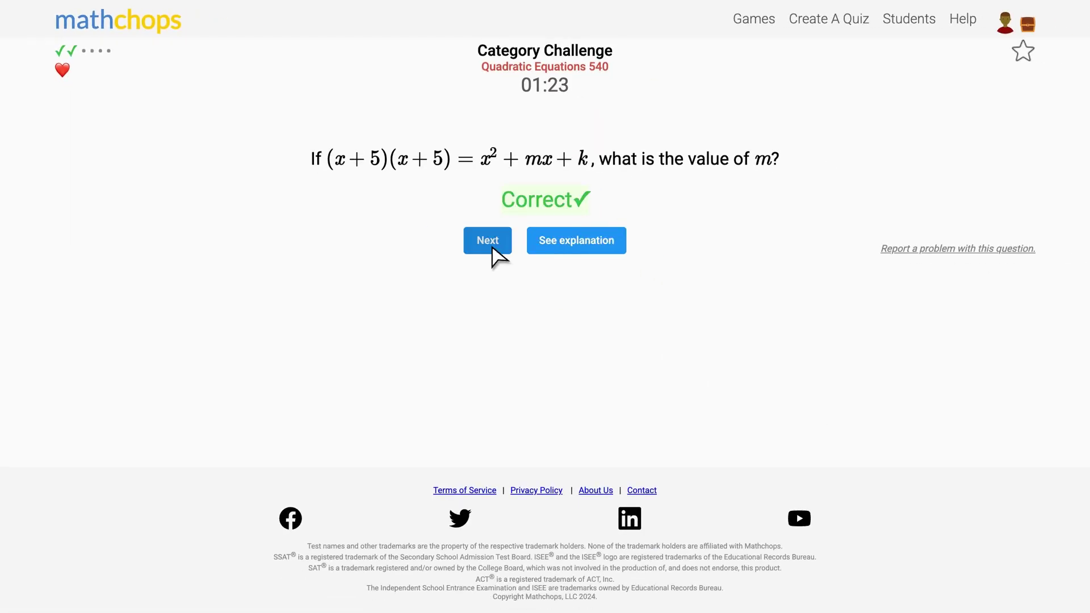
click(492, 247)
text(4)
key(Return)
Answer -7/6, 7 and 4, then finish the challenge to see its results.
click(492, 250)
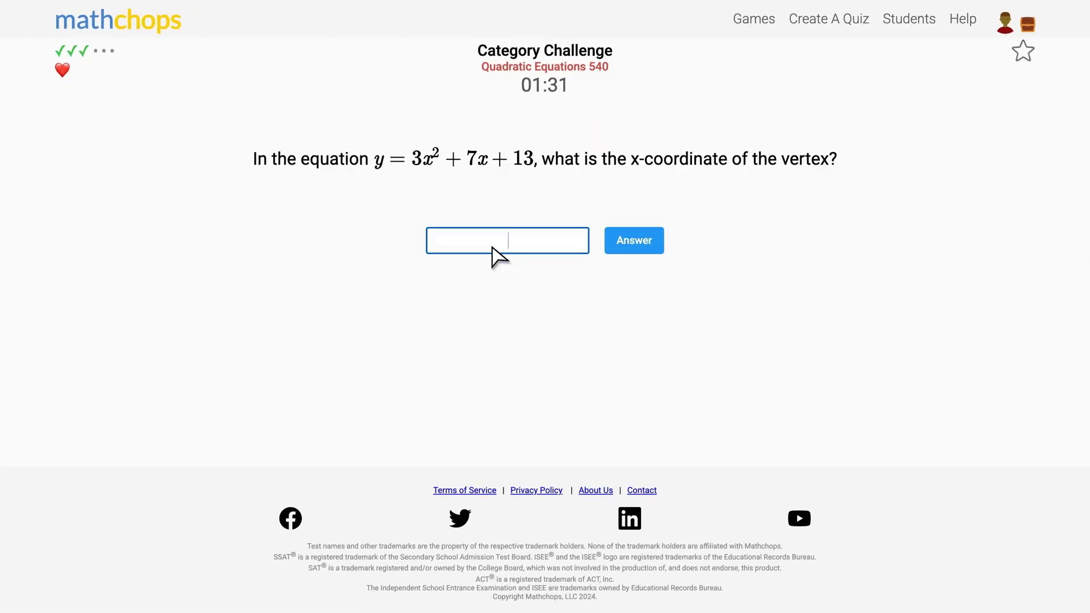
text(-7/6)
key(Return)
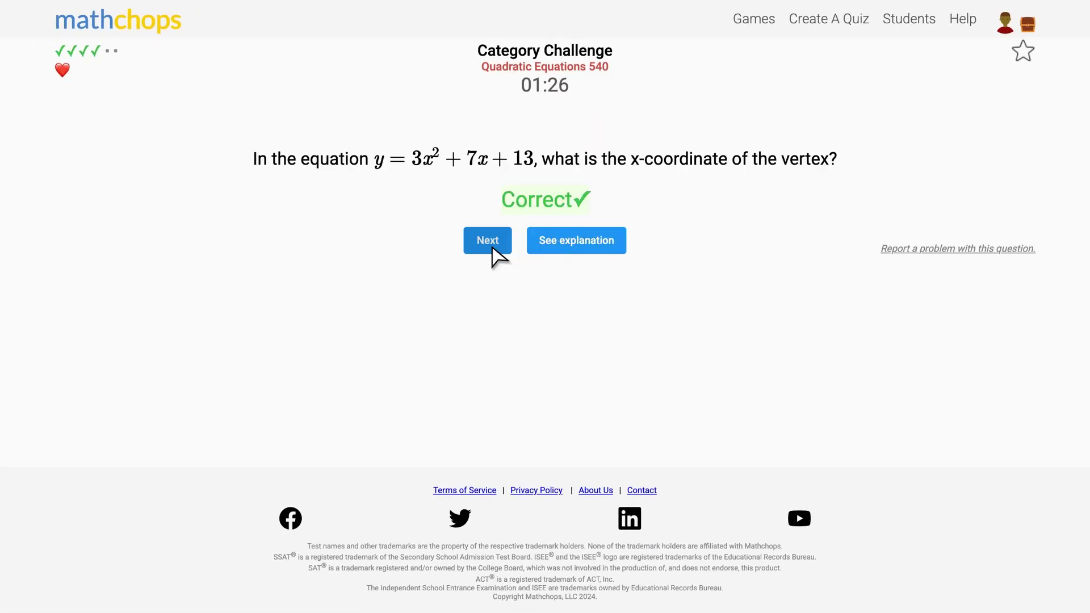
click(492, 248)
text(7)
key(Return)
click(493, 248)
text(4)
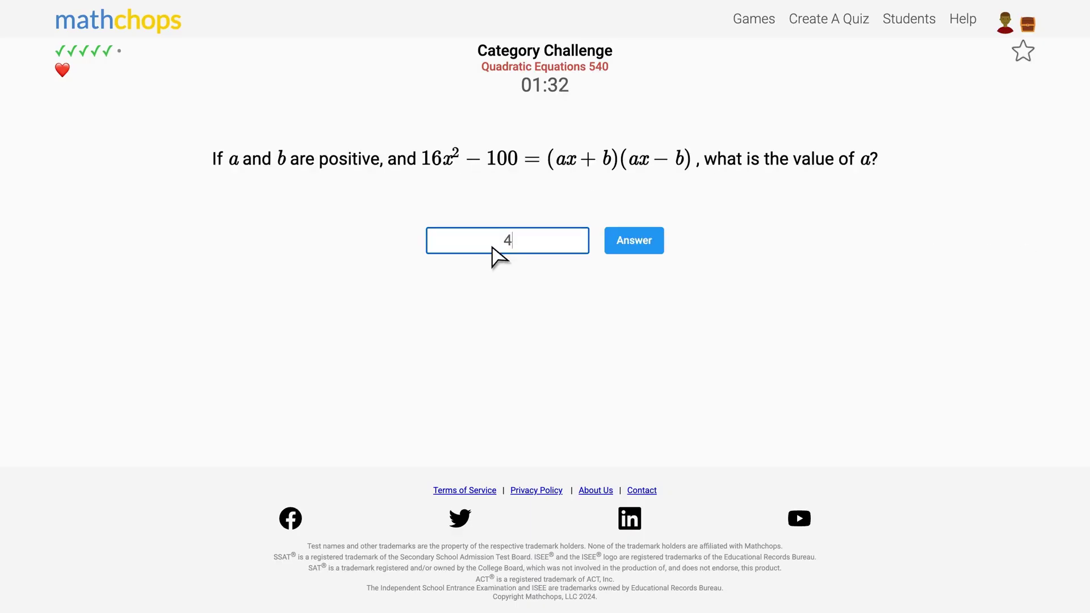
key(Return)
click(488, 240)
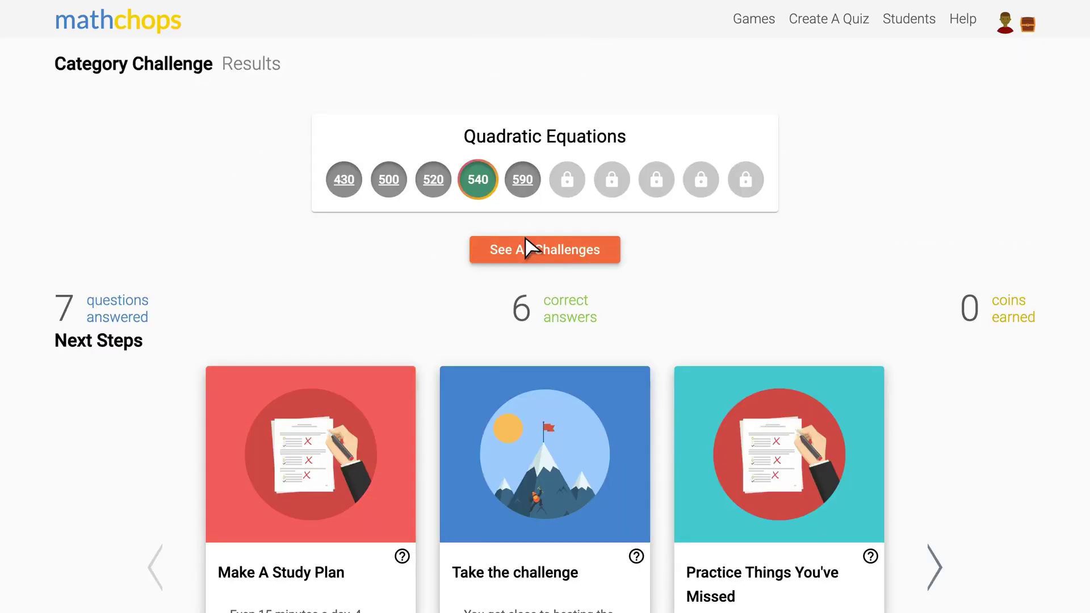
Go from the full challenge list to the Students page.
click(527, 248)
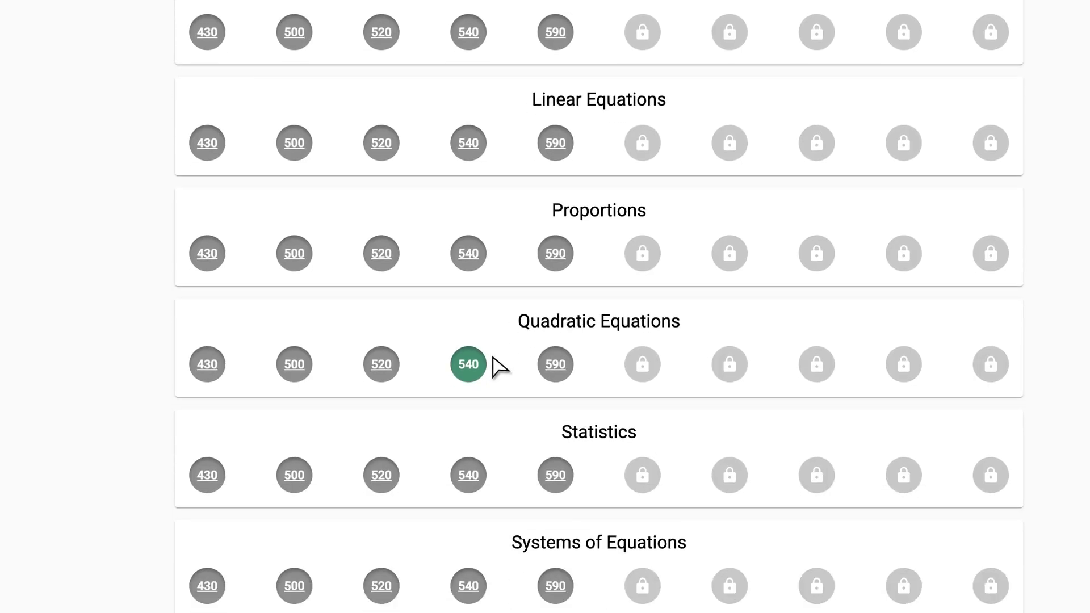
scroll(492, 366, up, 8)
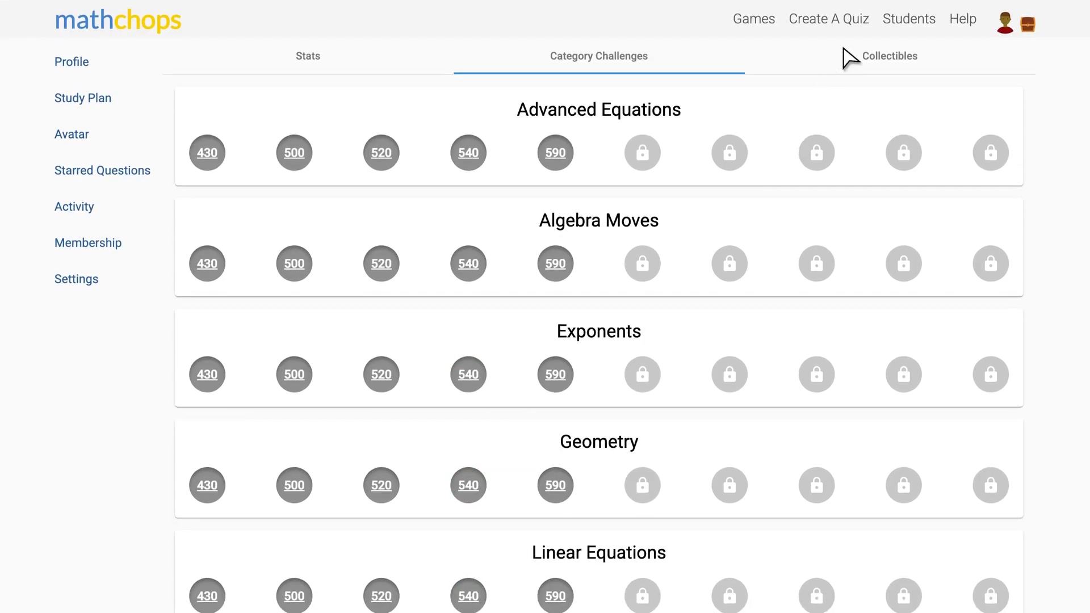
click(907, 21)
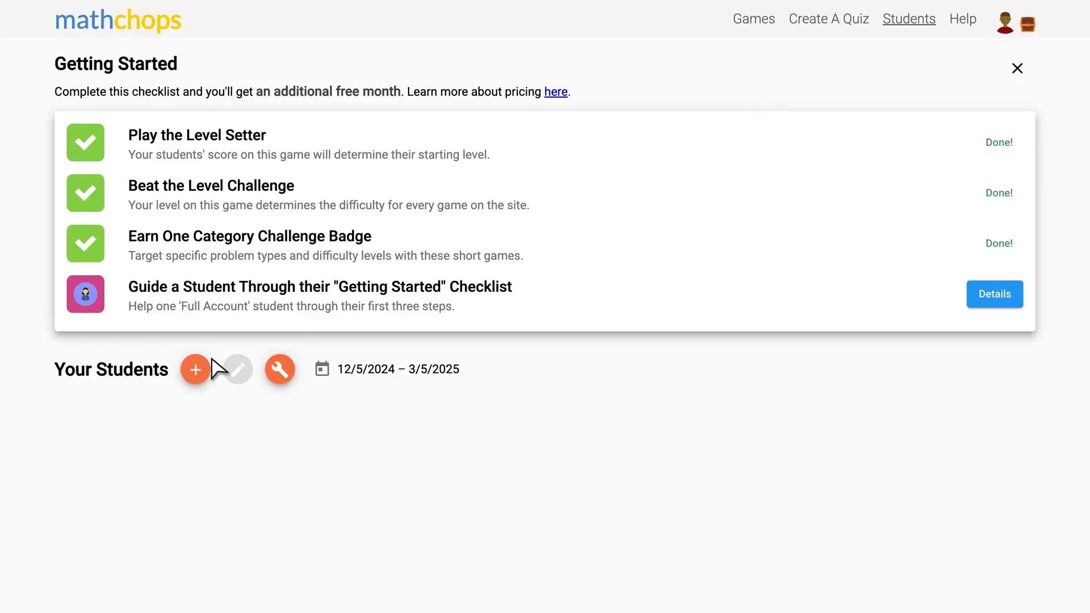
Add a student by email, entering the student's email address, name and password.
click(195, 370)
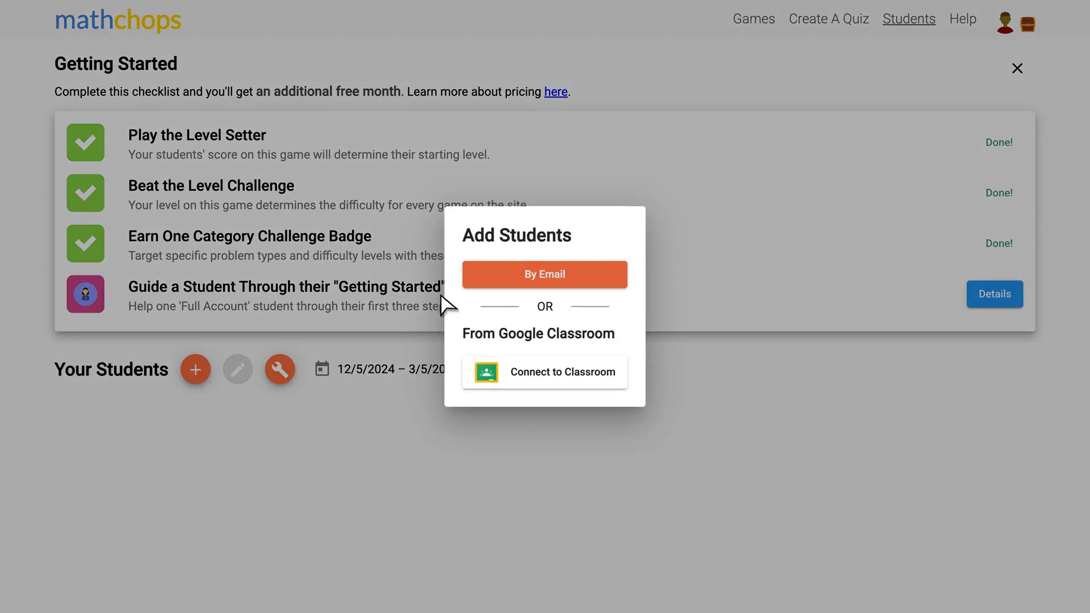
click(523, 283)
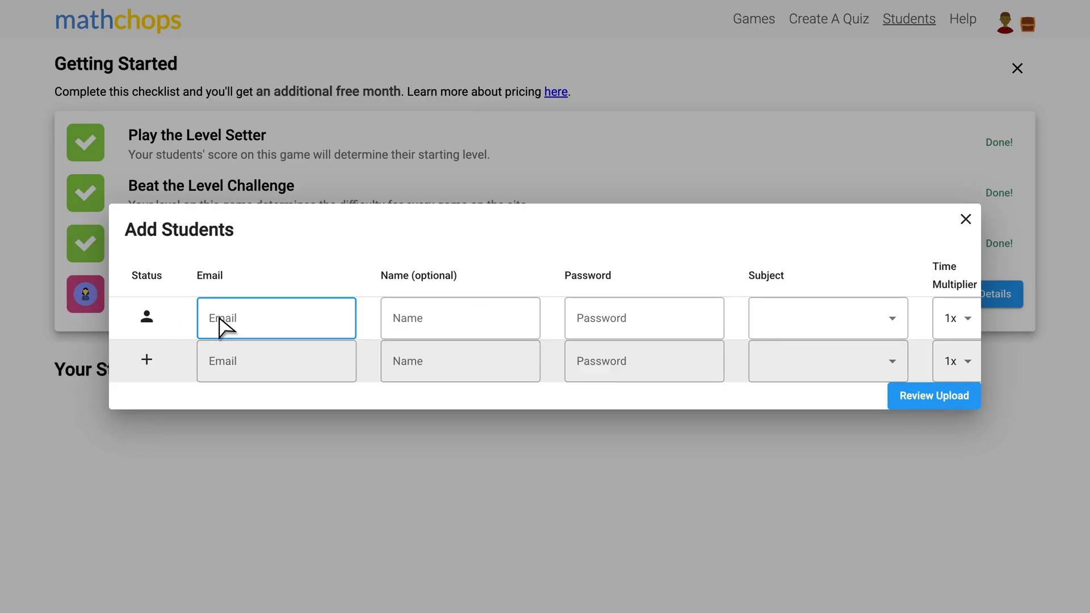
click(280, 242)
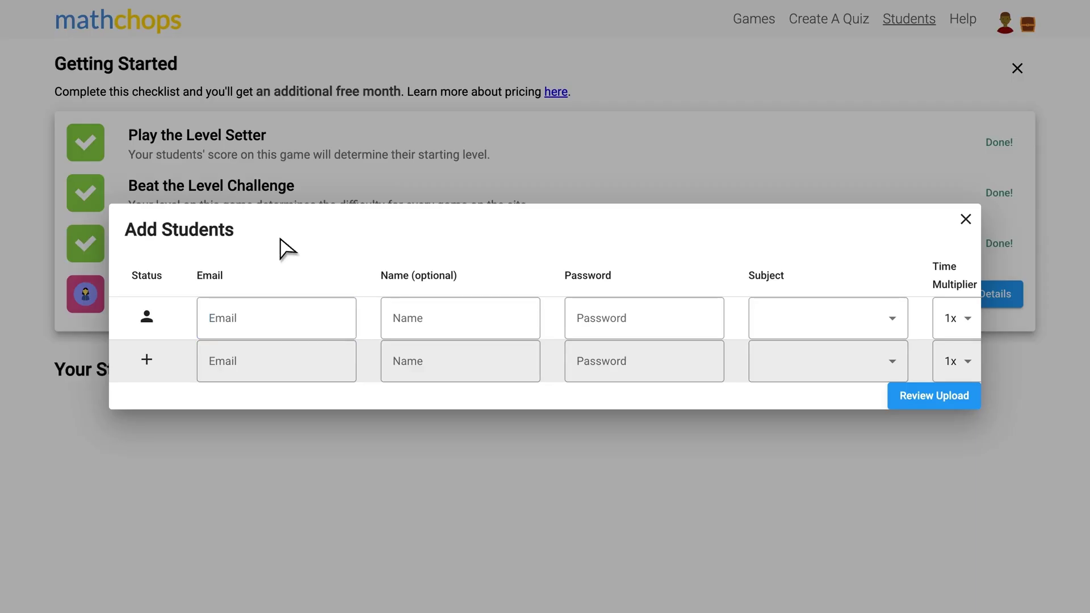
click(234, 323)
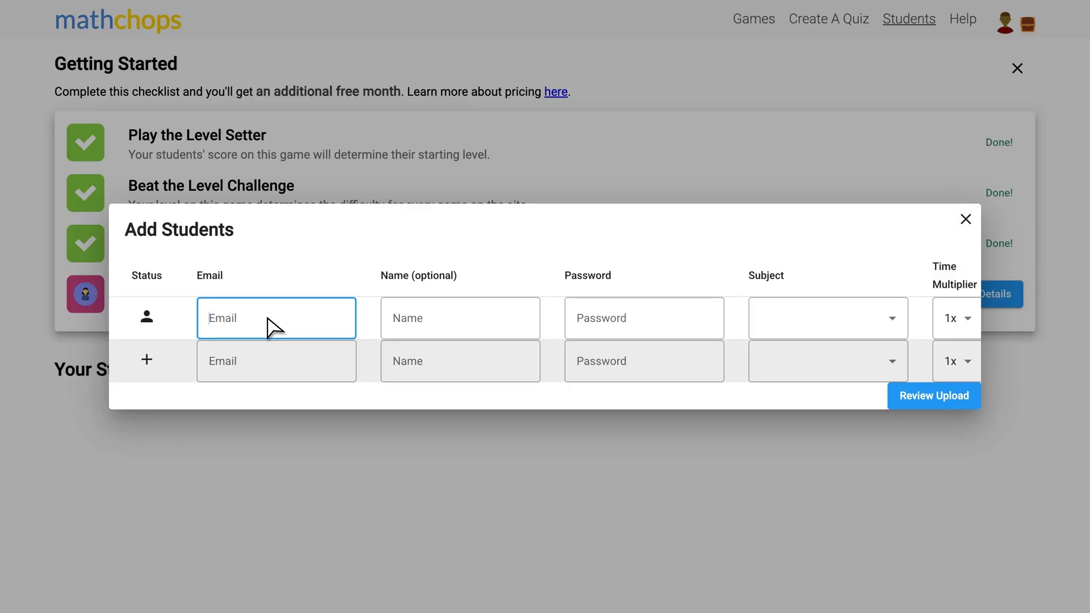
text(woodland)
text(73@example)
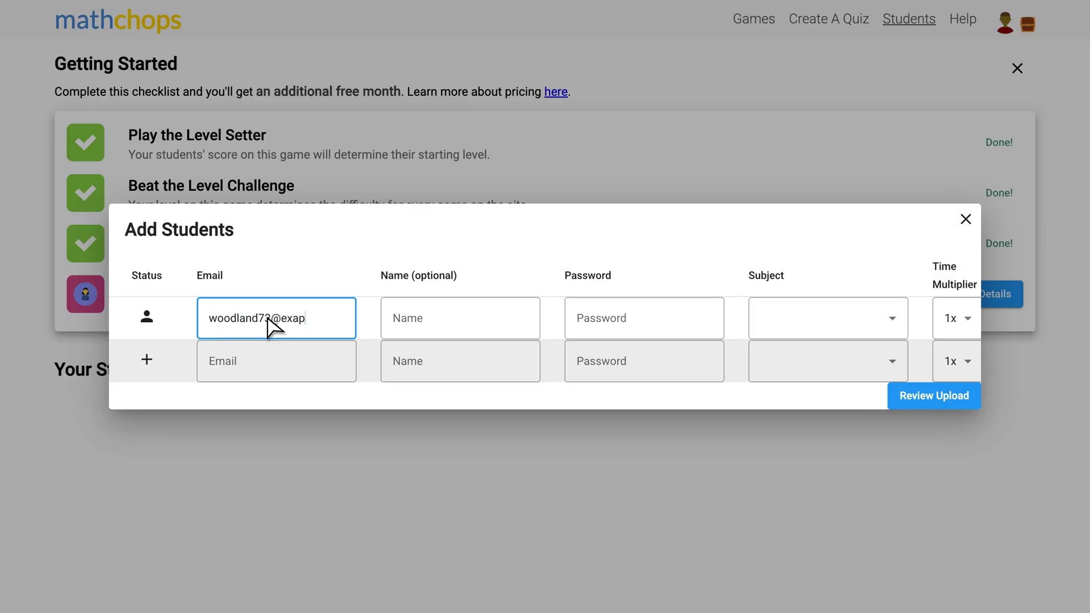
text(.com)
key(Tab)
click(588, 322)
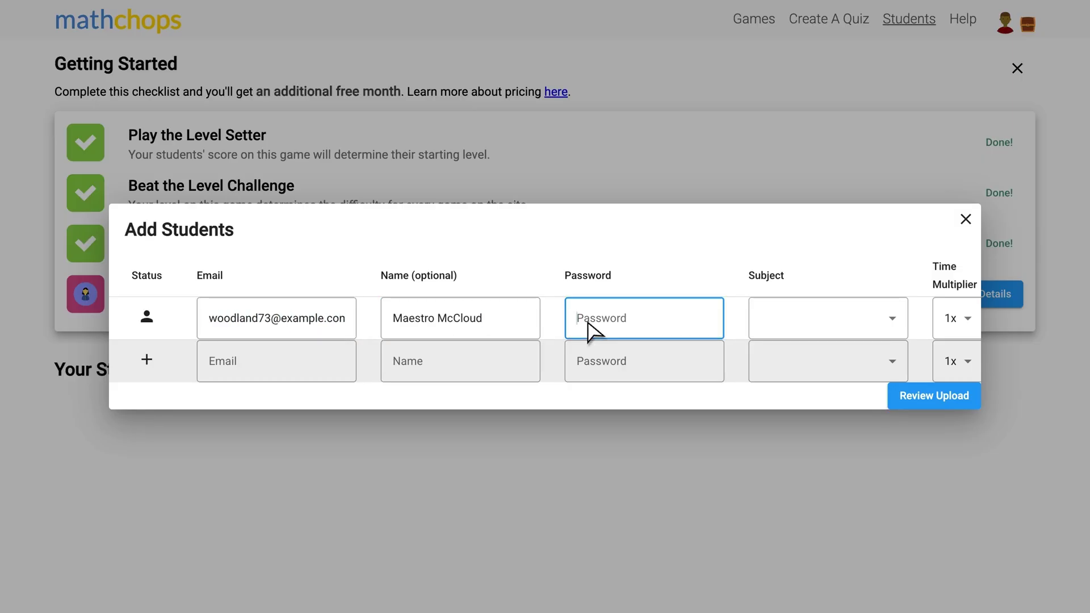
Set the student's subject to SAT® Math with a 1x time multiplier.
click(794, 321)
scroll(795, 375, down, 3)
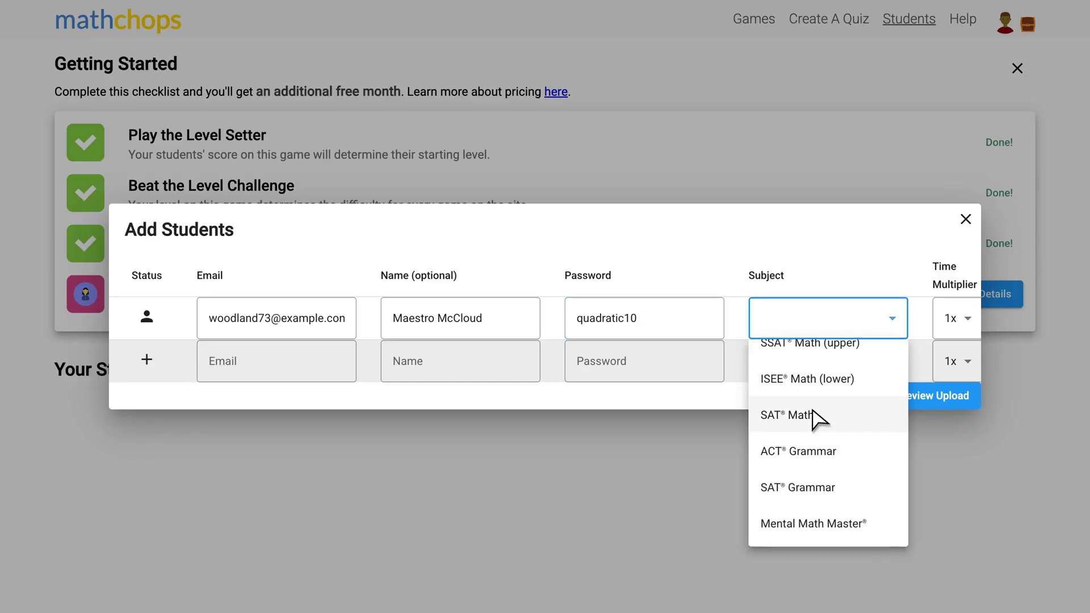
click(795, 414)
scroll(824, 328, right, 4)
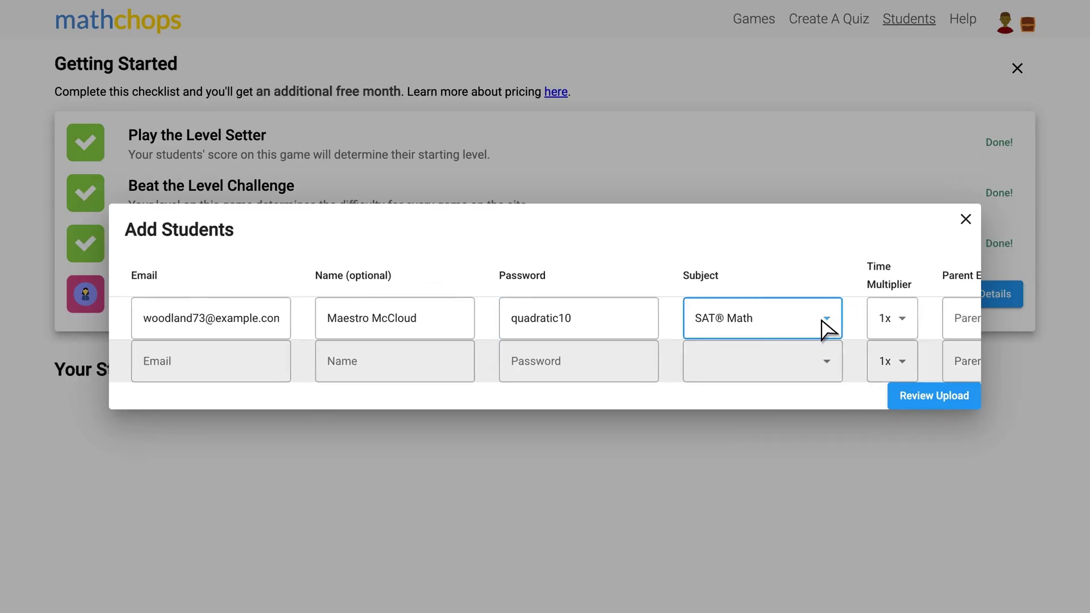
click(751, 321)
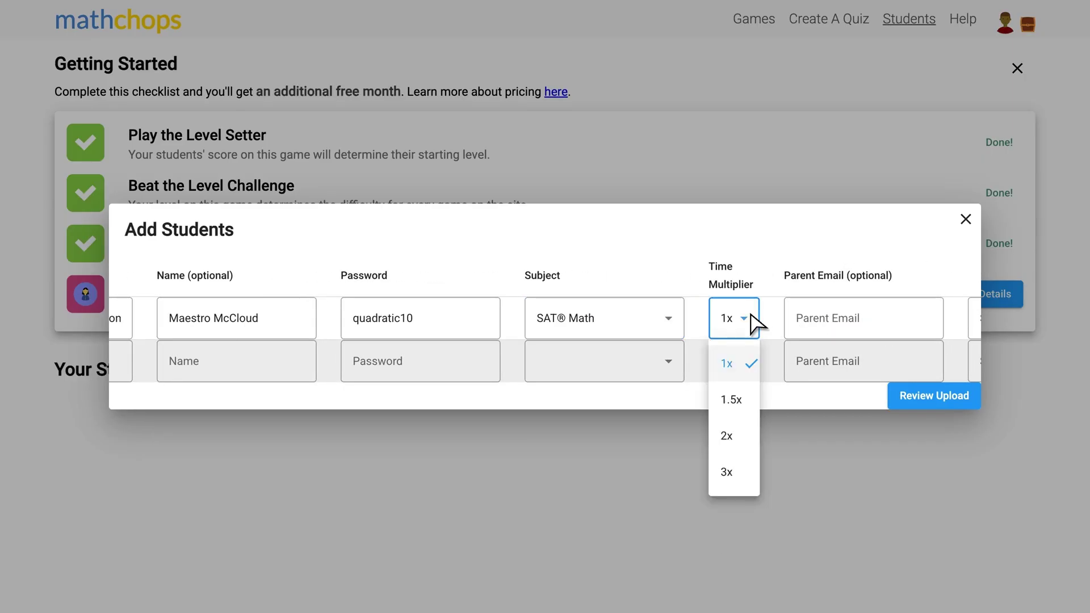
click(790, 316)
scroll(792, 318, right, 3)
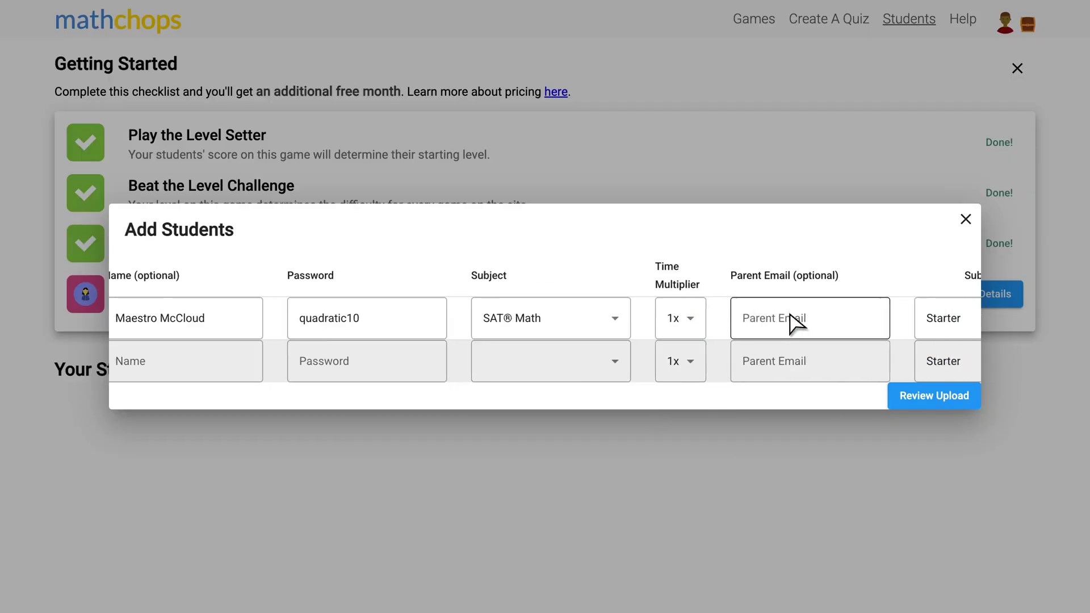
scroll(797, 324, right, 1)
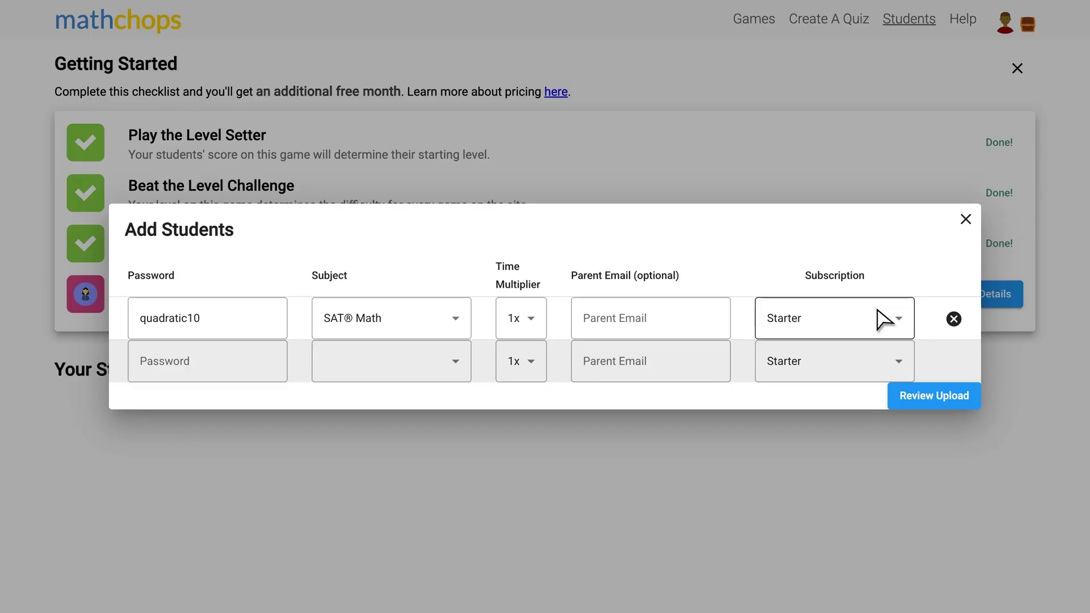
Give the subscription a custom end date of June 7, 2025.
click(878, 309)
click(879, 319)
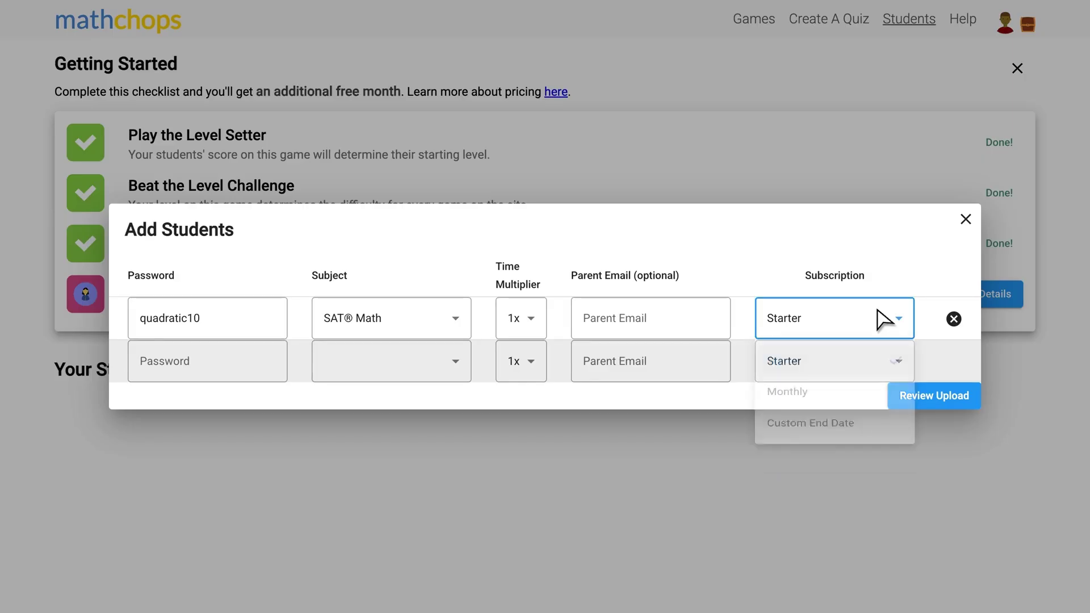
click(872, 442)
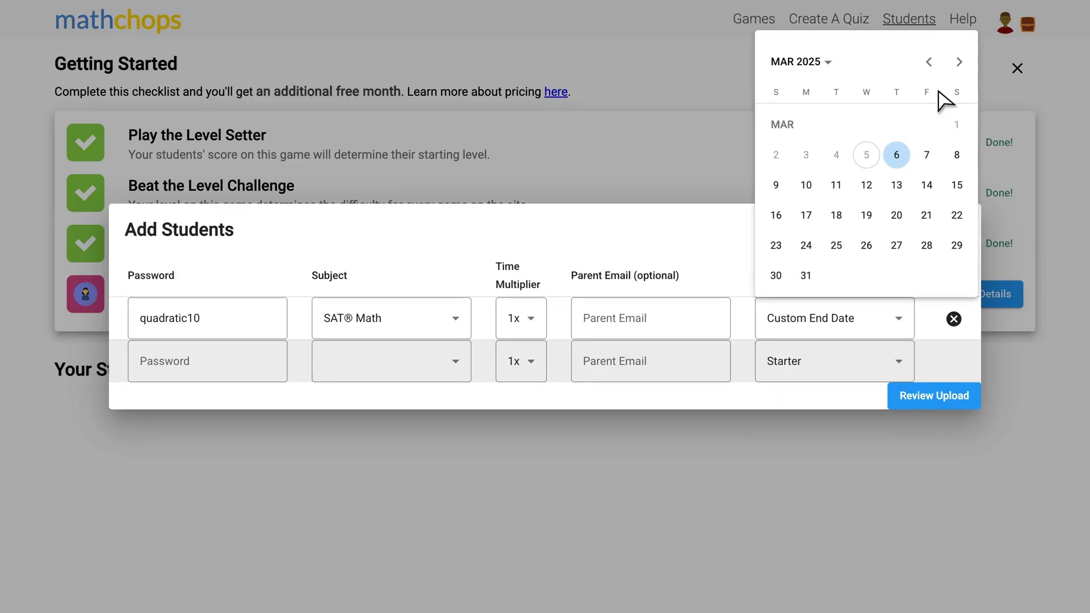
click(960, 62)
click(959, 62)
click(959, 62)
click(957, 153)
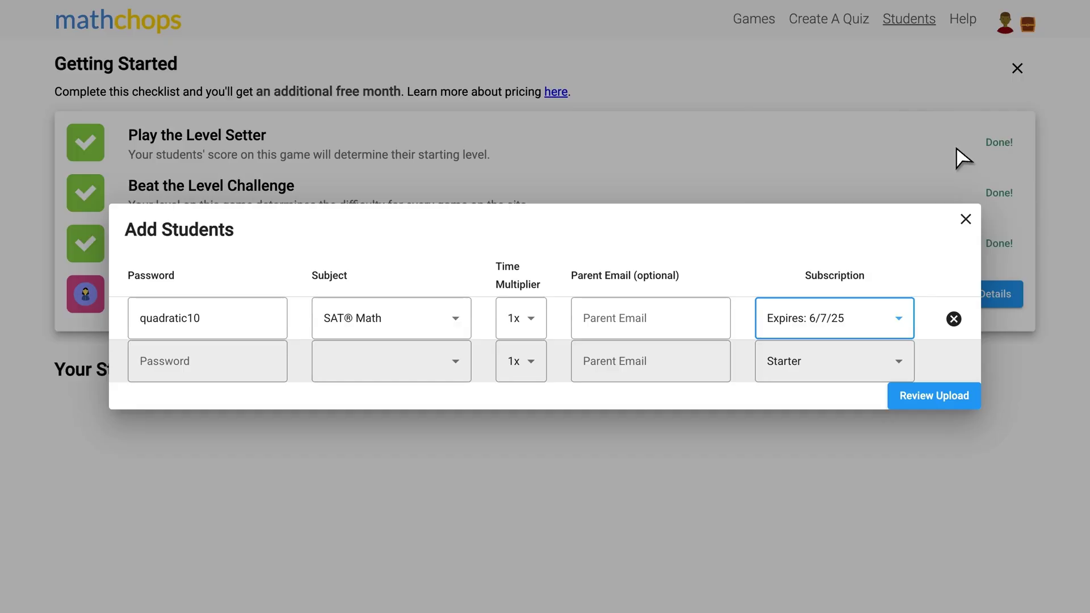
Review the upload cost, confirm creating the student account, and close the Add Students dialog.
click(907, 399)
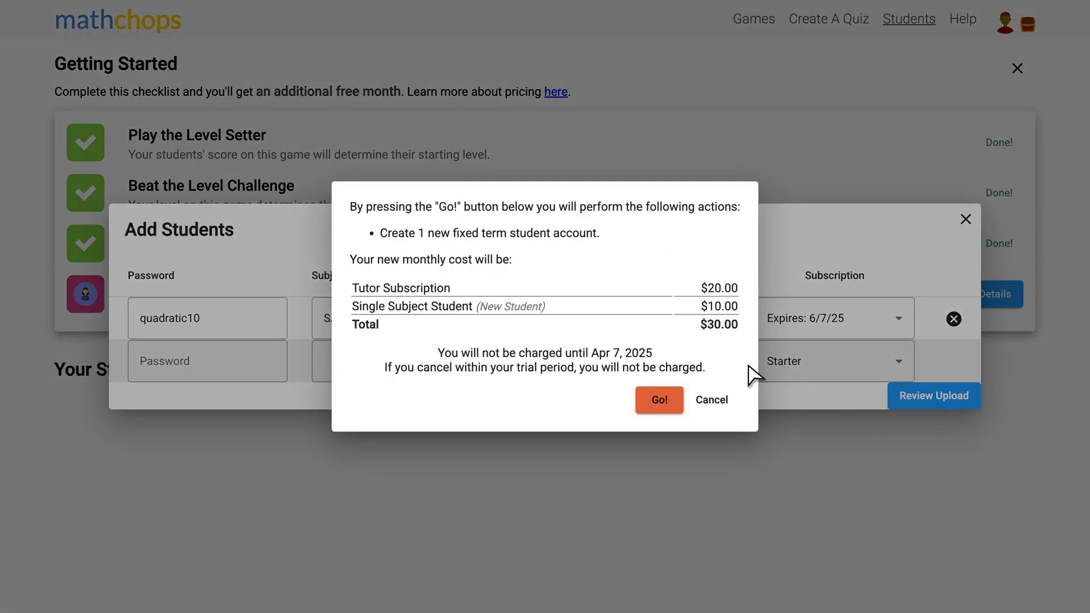
click(661, 402)
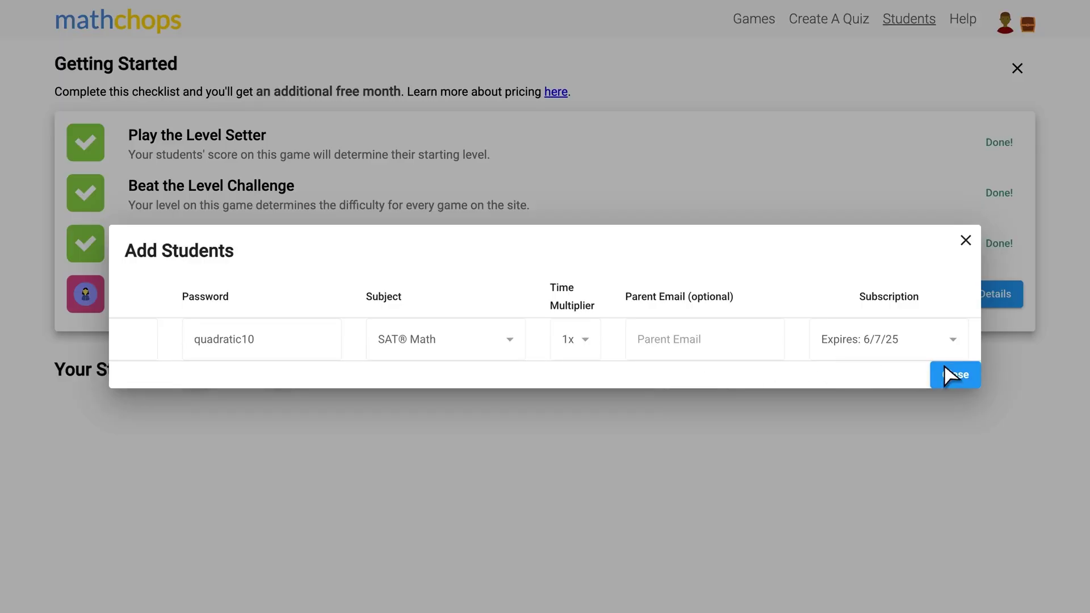
click(953, 376)
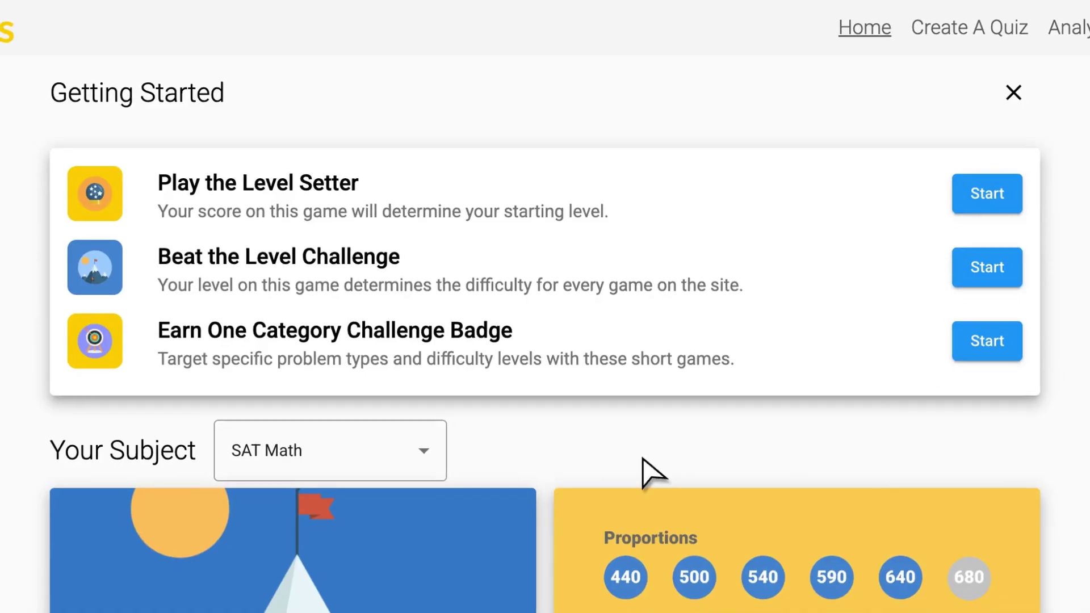
Scroll the student's home page down to Suggested For You games like Diamond Dash and Break the Bank.
scroll(616, 312, down, 3)
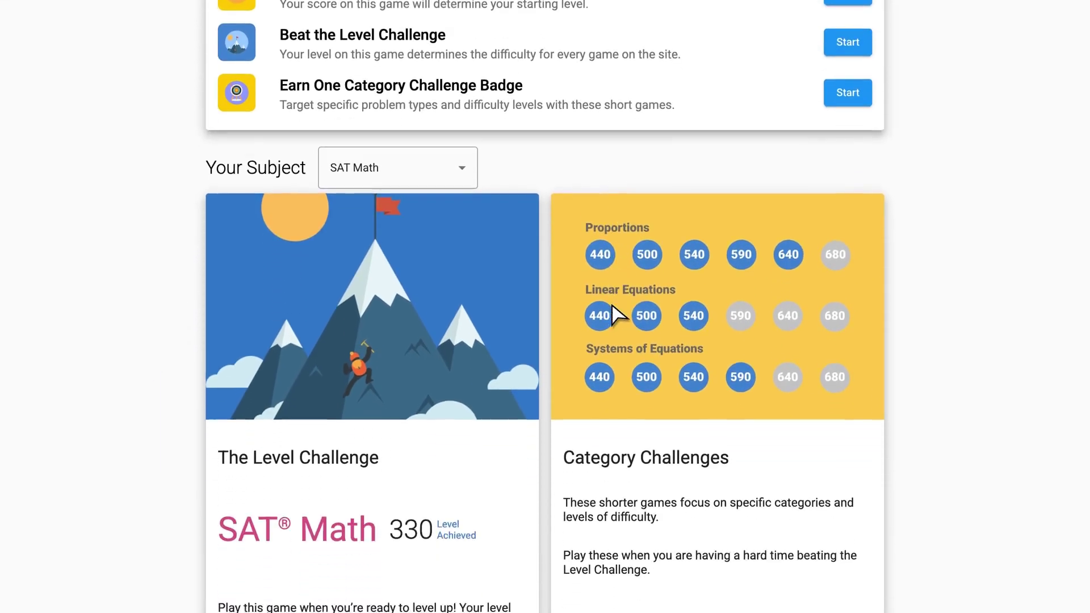
scroll(546, 392, down, 1)
scroll(546, 392, down, 8)
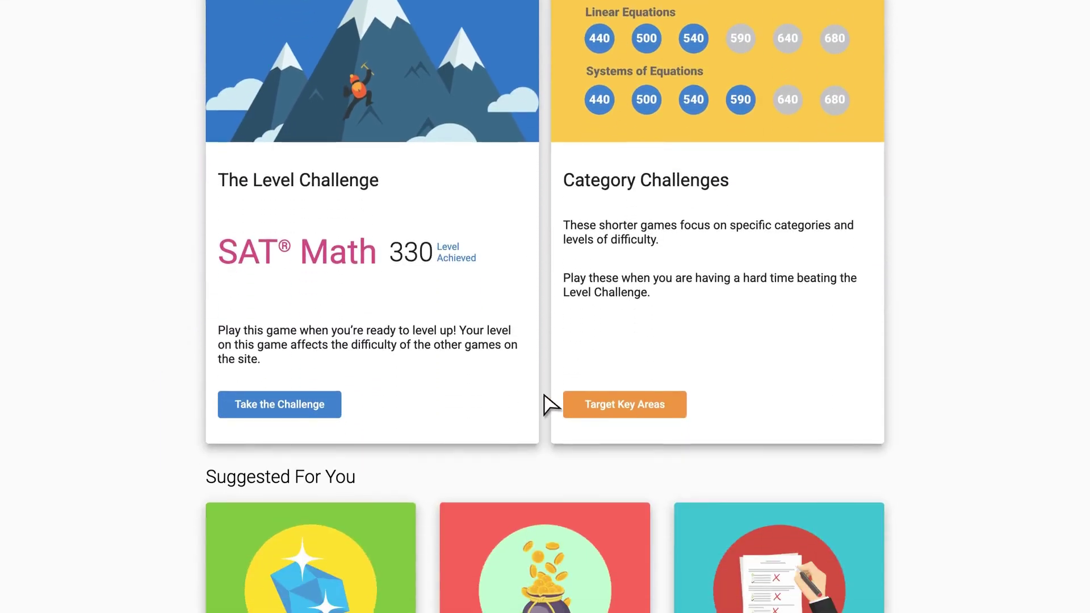
scroll(545, 400, down, 1)
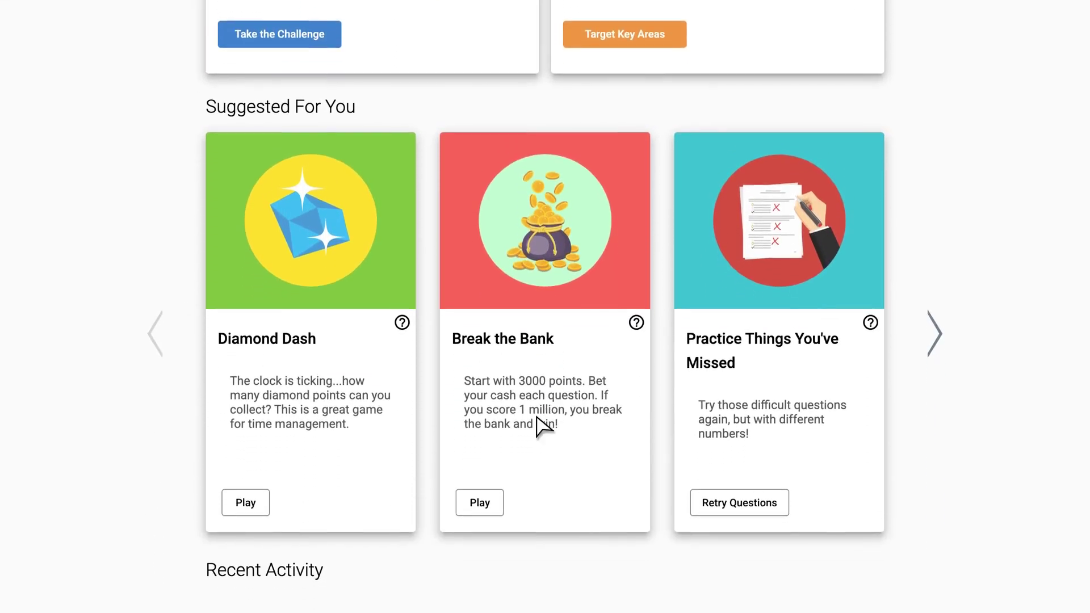
Start Break the Bank and bet on the answers 2, 85 and 10.
click(493, 508)
text(2)
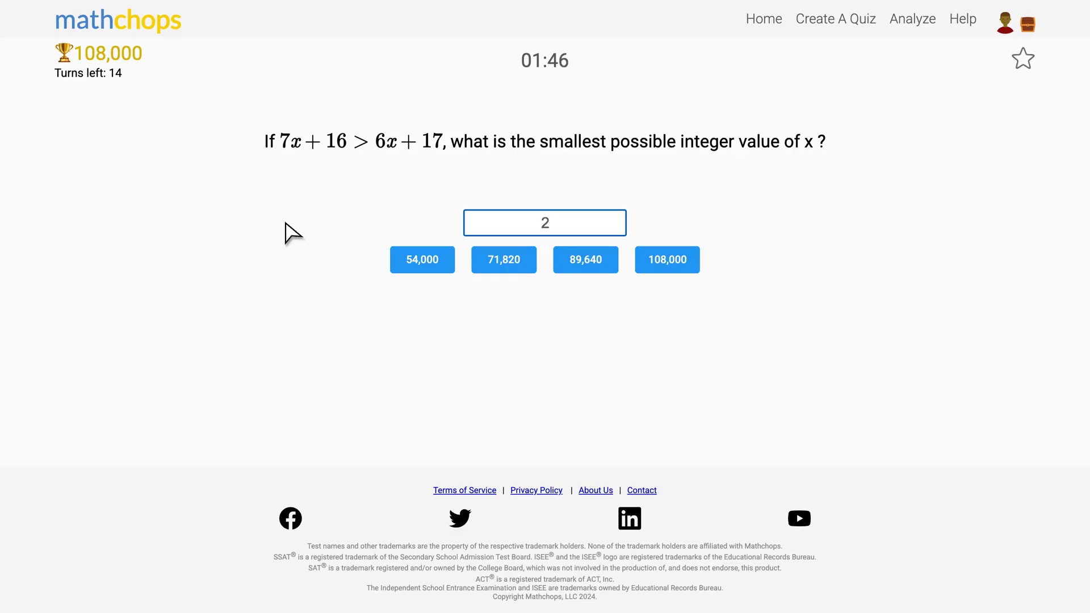
click(407, 262)
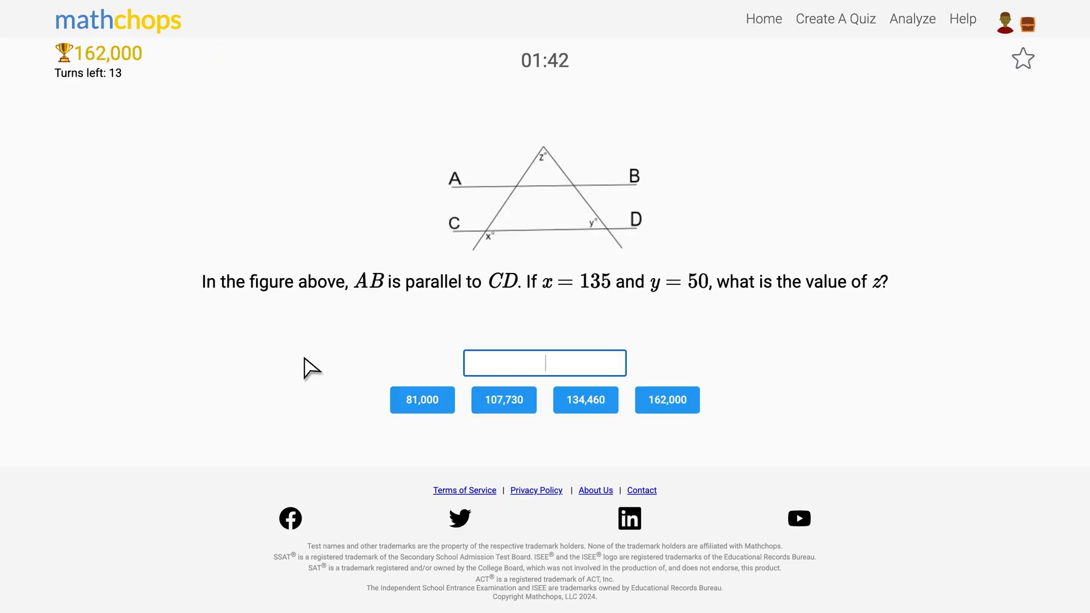
text(85)
click(406, 404)
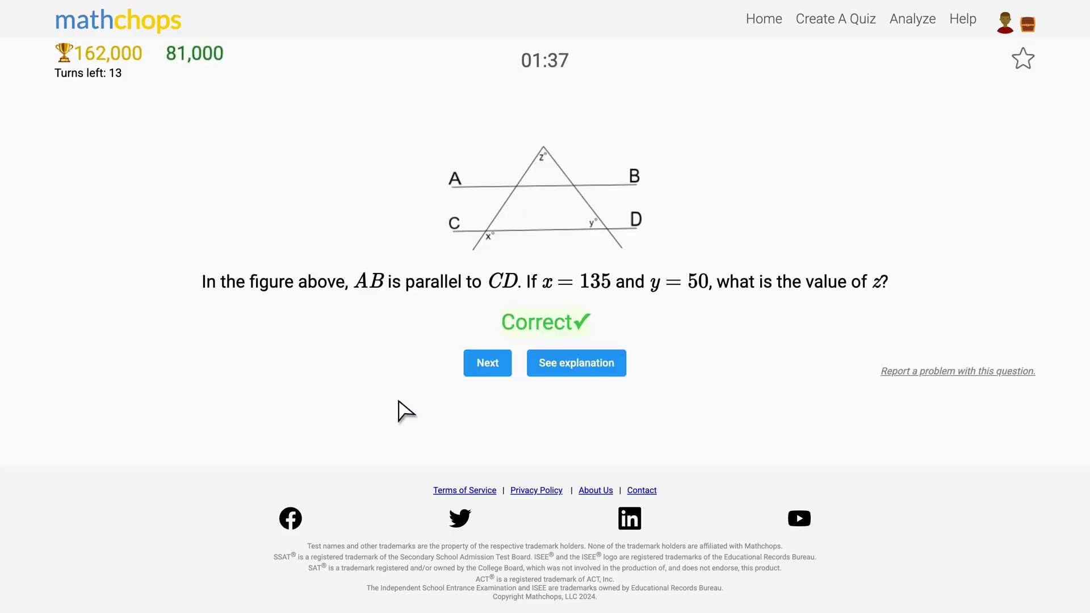
text(10)
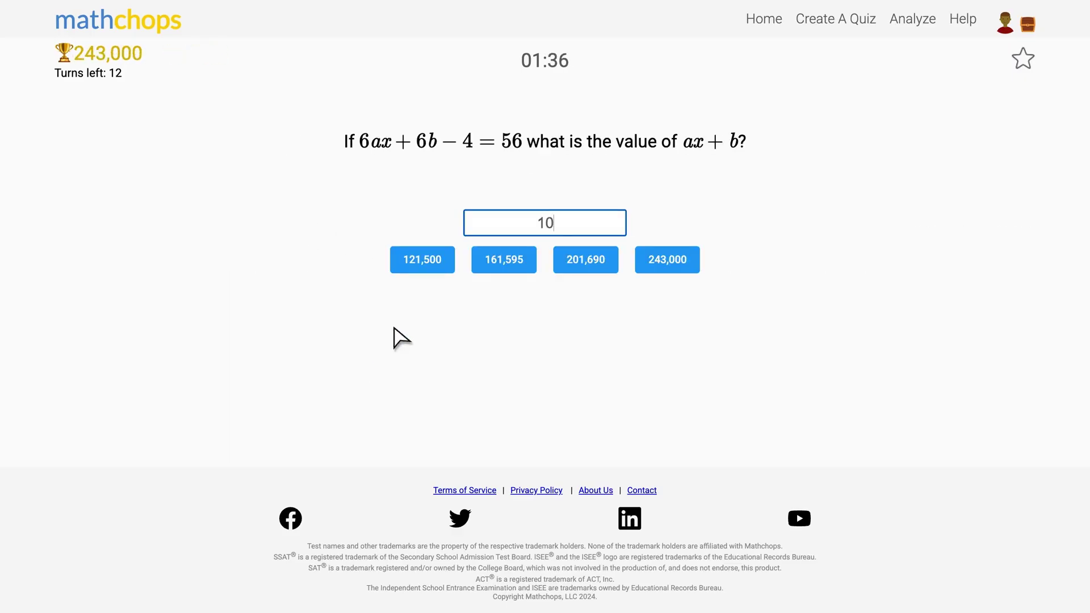
click(434, 262)
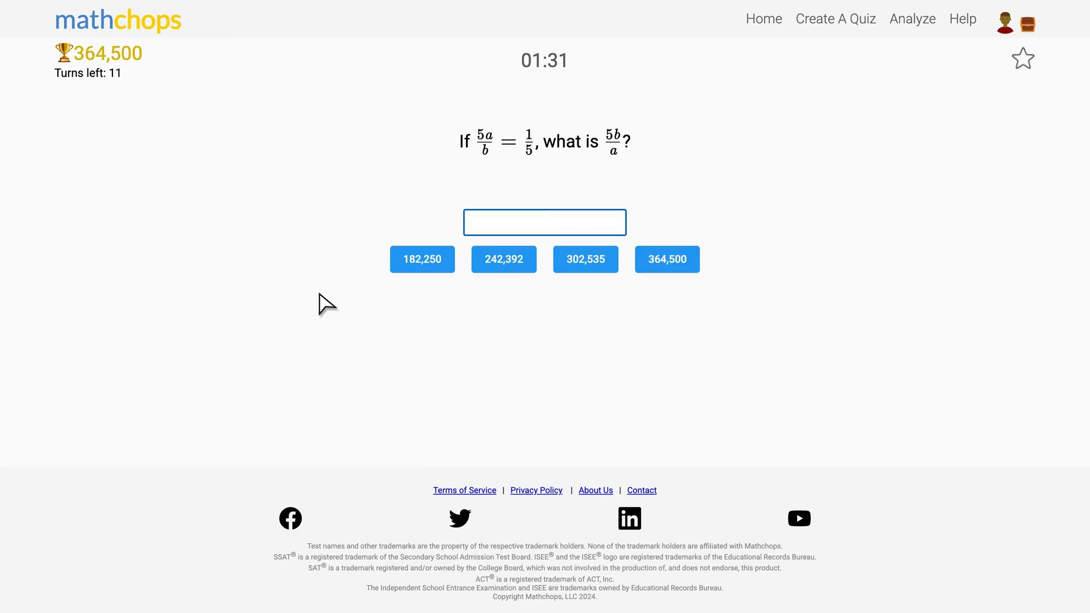
Bet on the answers 125, 2 and 5/11 with the full bank, then finish the game.
text(125)
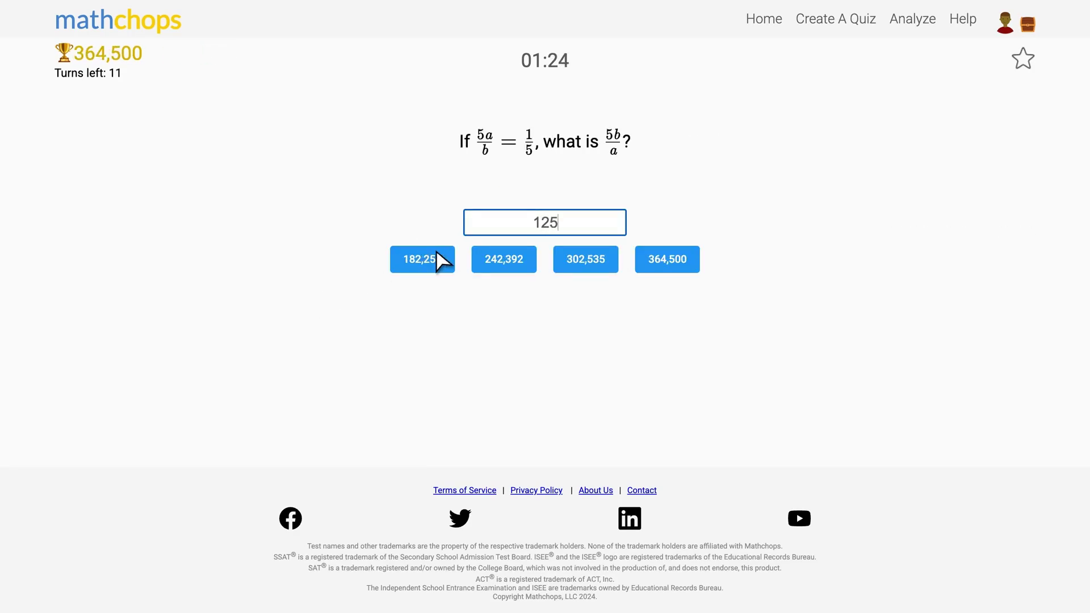
click(435, 264)
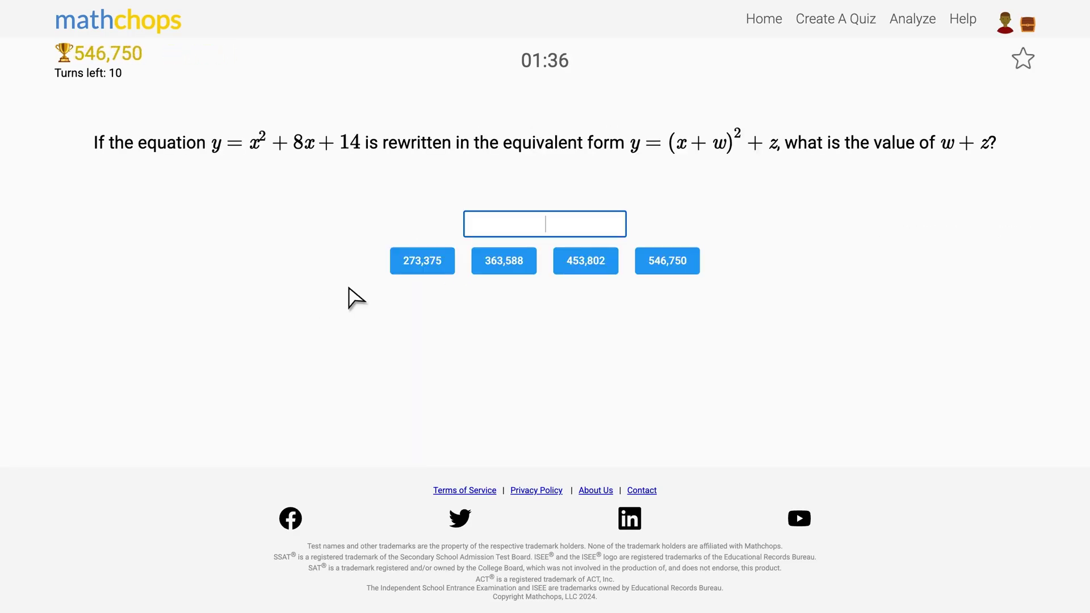
text(2)
click(424, 265)
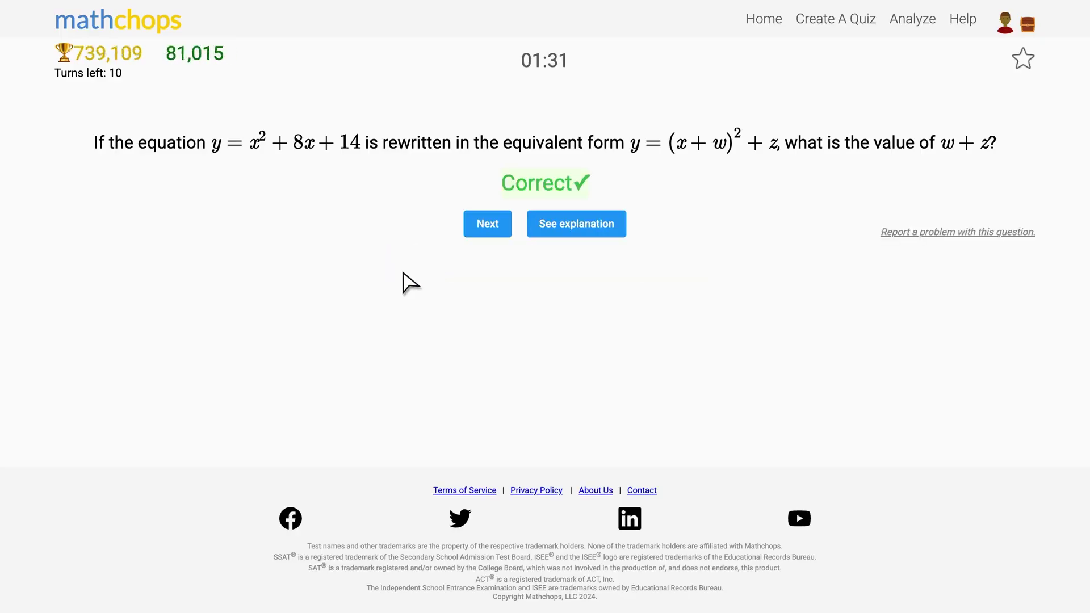
text(5/11)
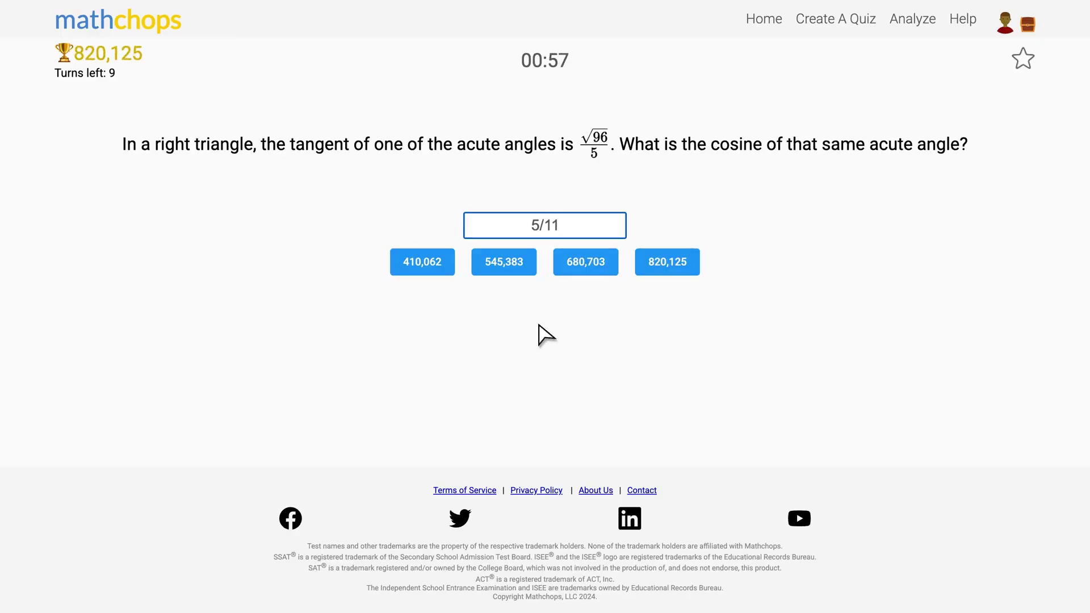
click(669, 272)
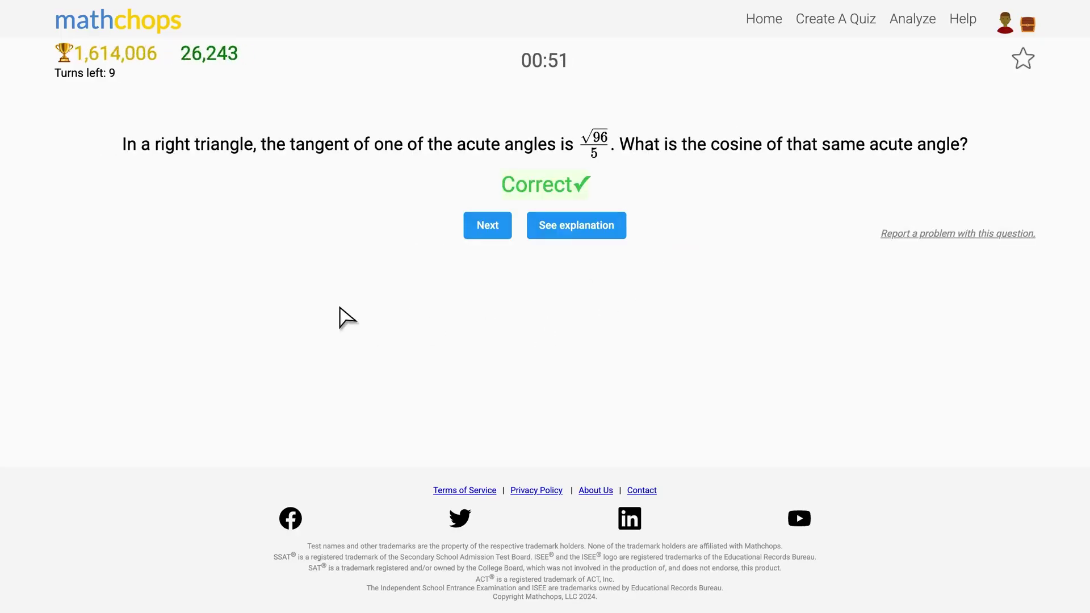
click(487, 227)
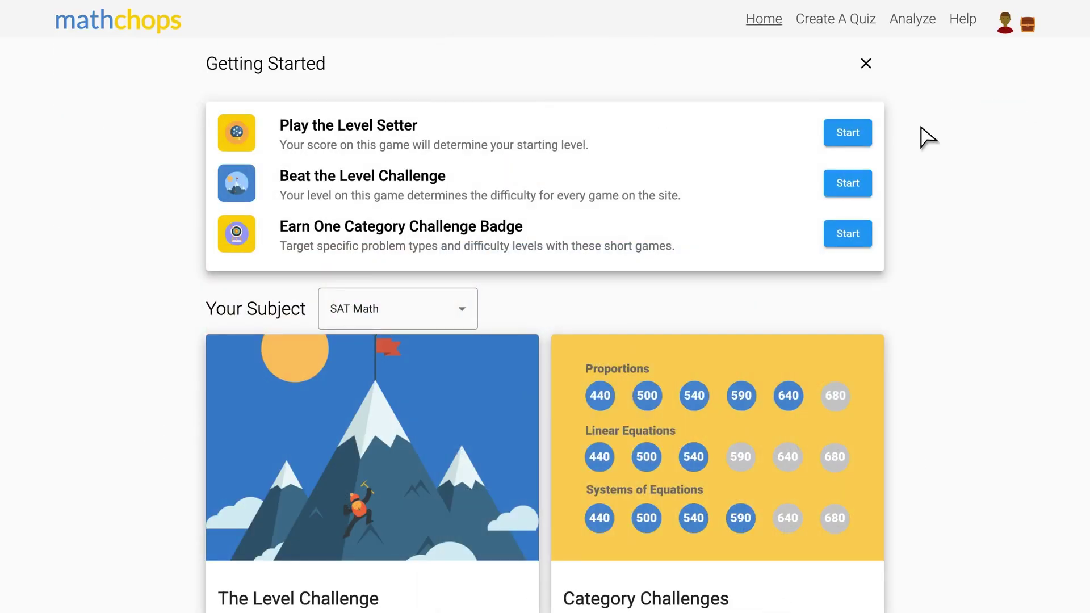
Open Analyze and review the student's Stats and Recent Questions showing 12 of 12 correct.
click(921, 23)
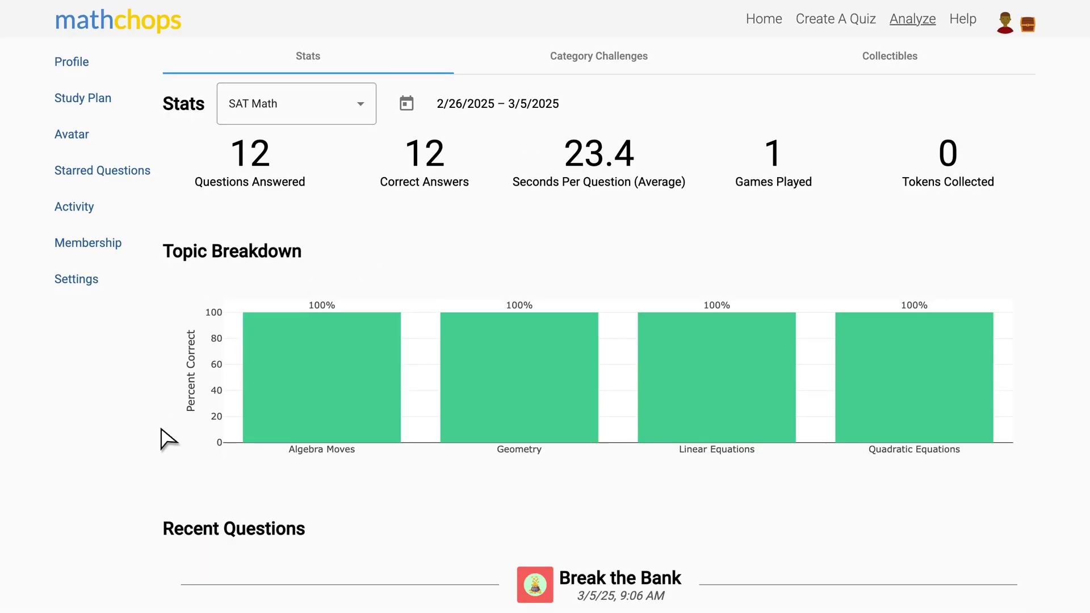
scroll(162, 438, down, 3)
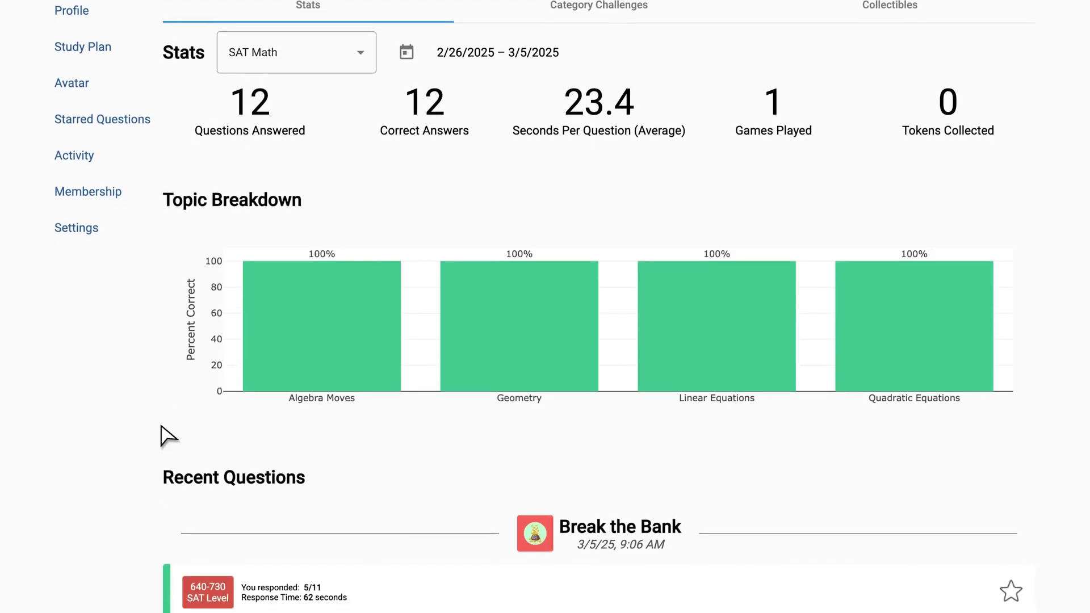
scroll(162, 439, down, 1)
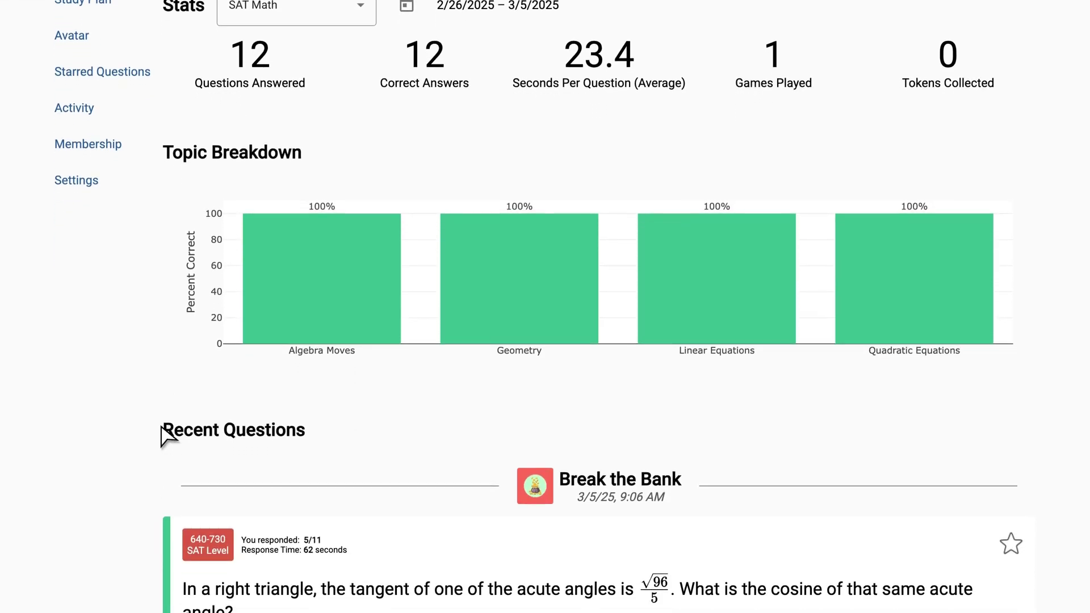
scroll(165, 439, down, 5)
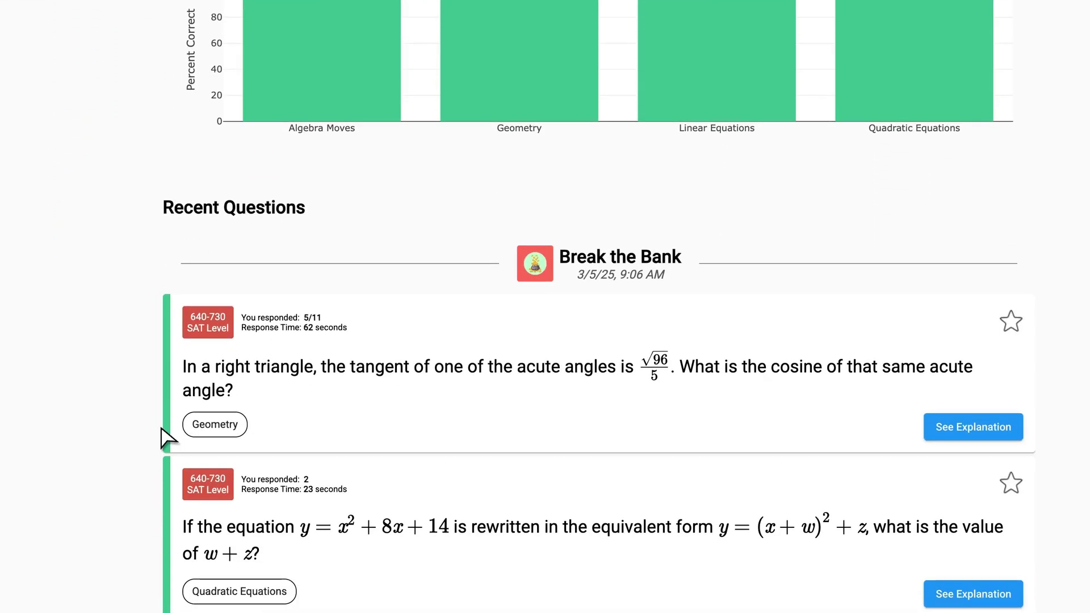
scroll(165, 439, down, 2)
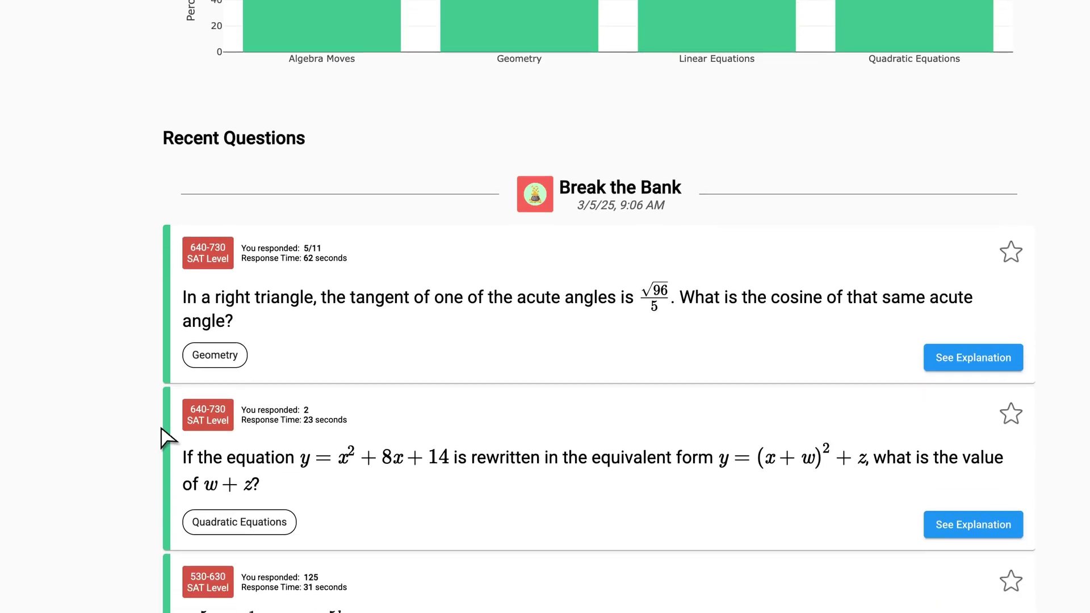
scroll(164, 438, down, 3)
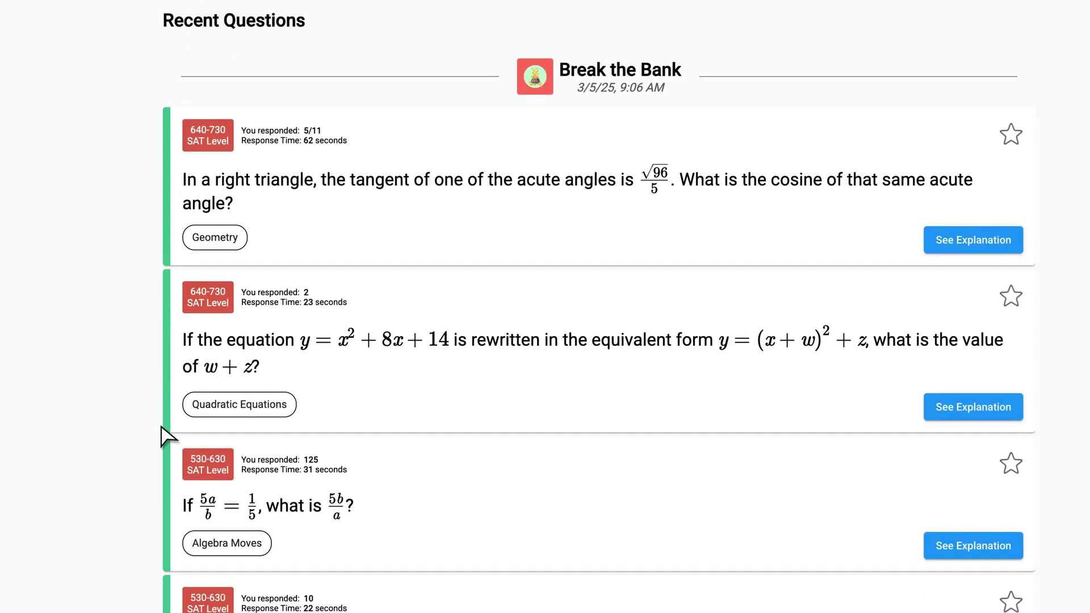
scroll(165, 439, down, 3)
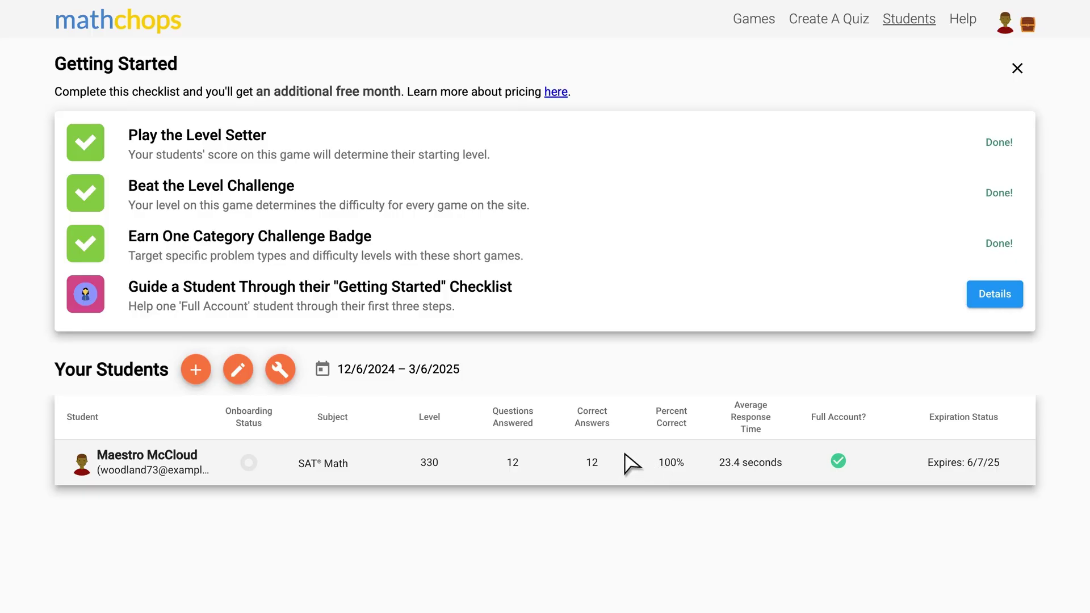
click(448, 471)
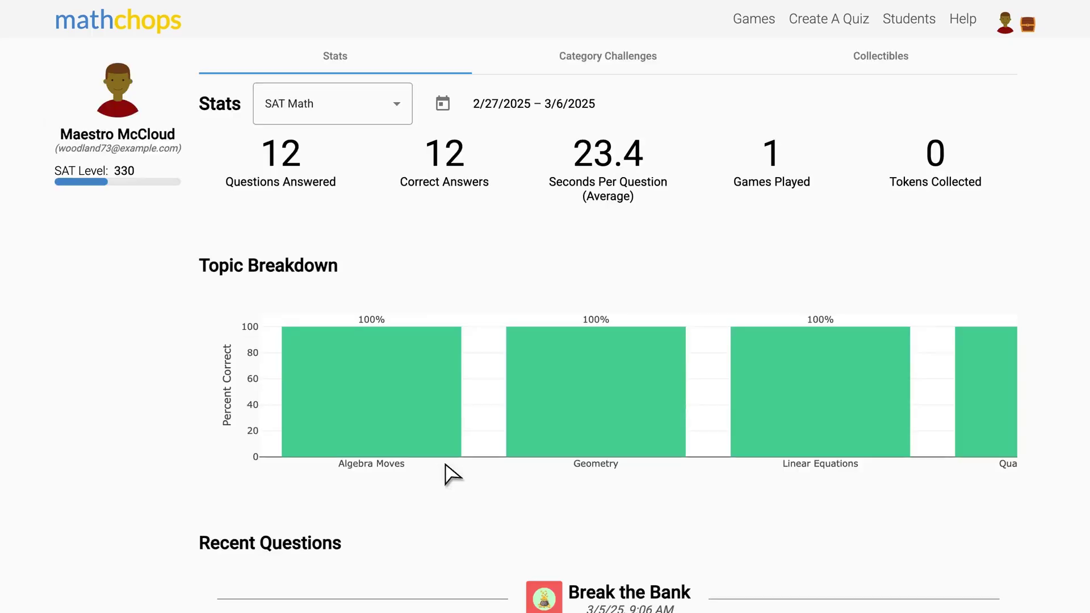
scroll(193, 394, down, 1)
scroll(193, 393, down, 6)
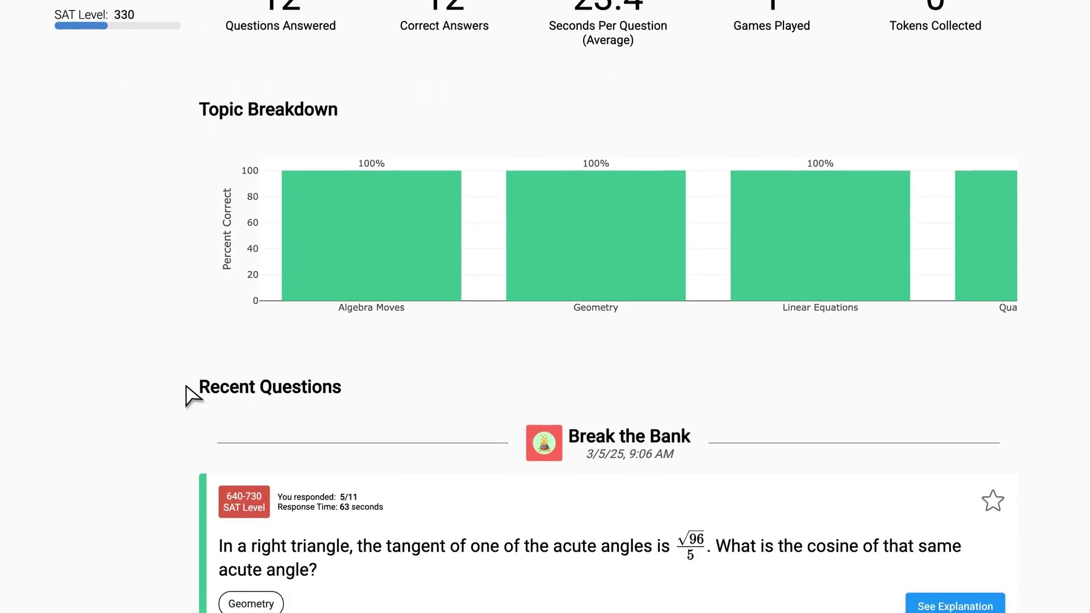
scroll(193, 393, down, 3)
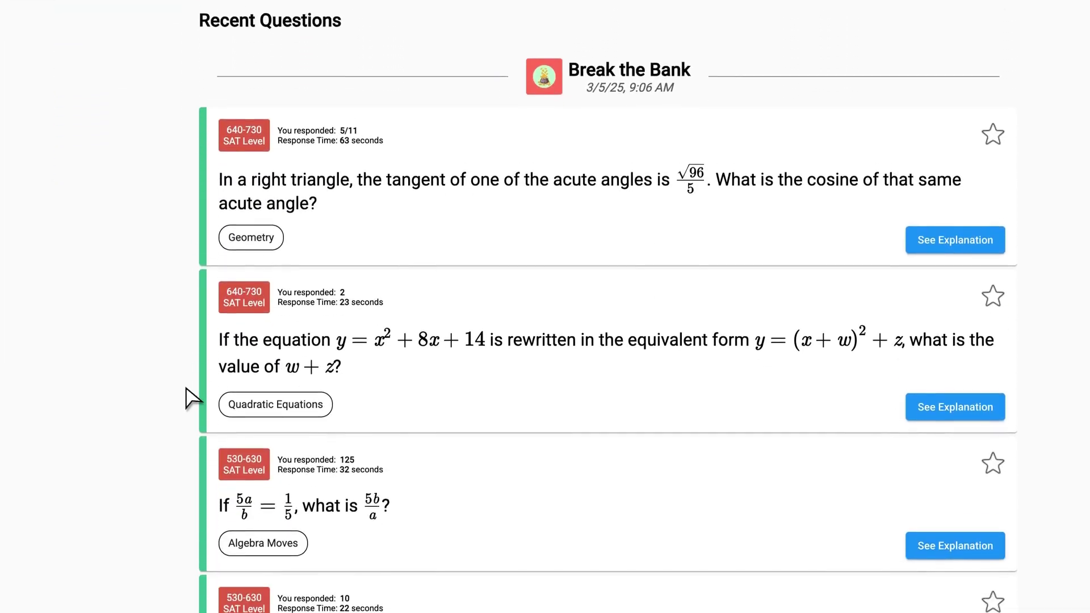
scroll(190, 395, down, 1)
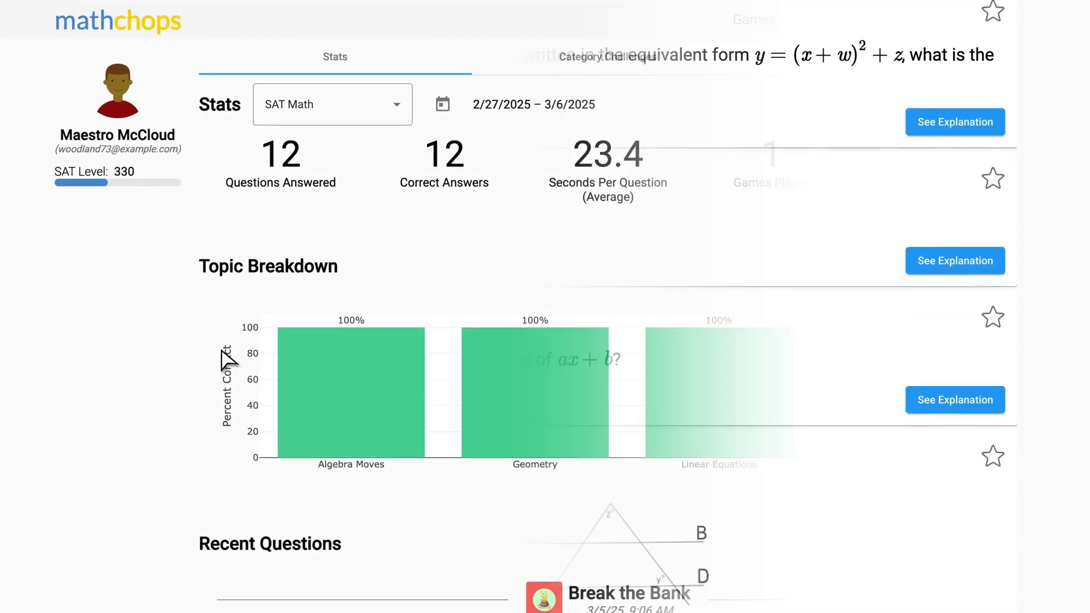
click(906, 25)
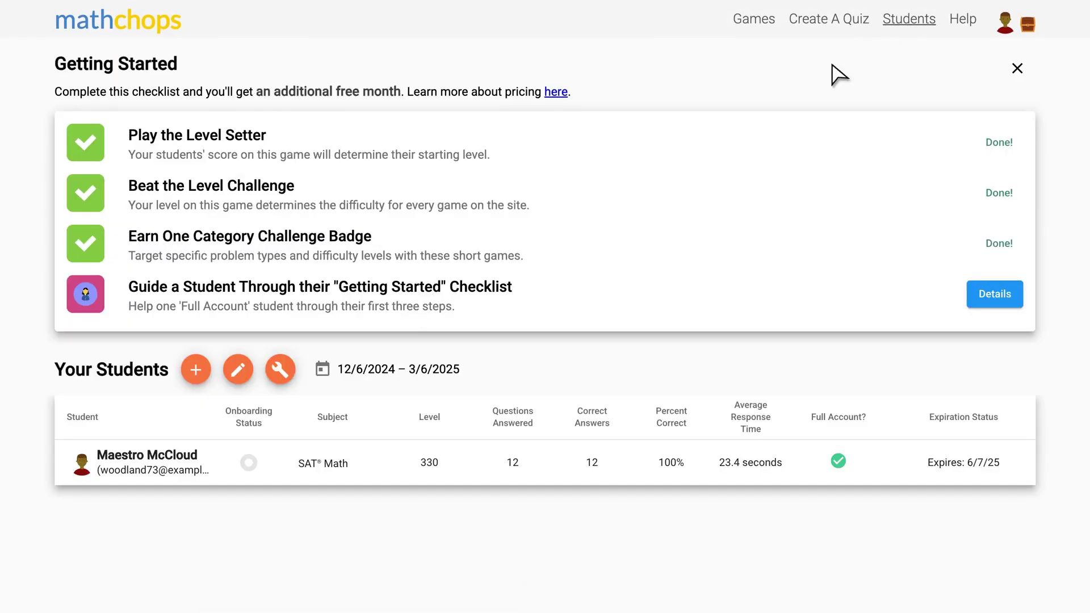
Edit the roster and add SAT Grammar as a subject alongside SAT Math.
click(237, 370)
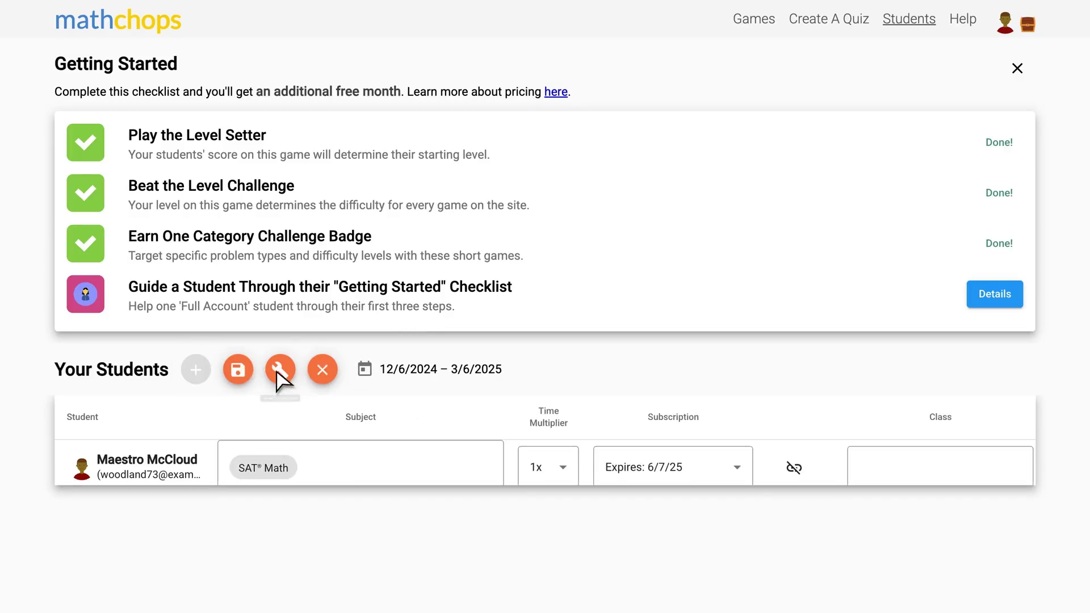
click(394, 448)
scroll(371, 363, down, 2)
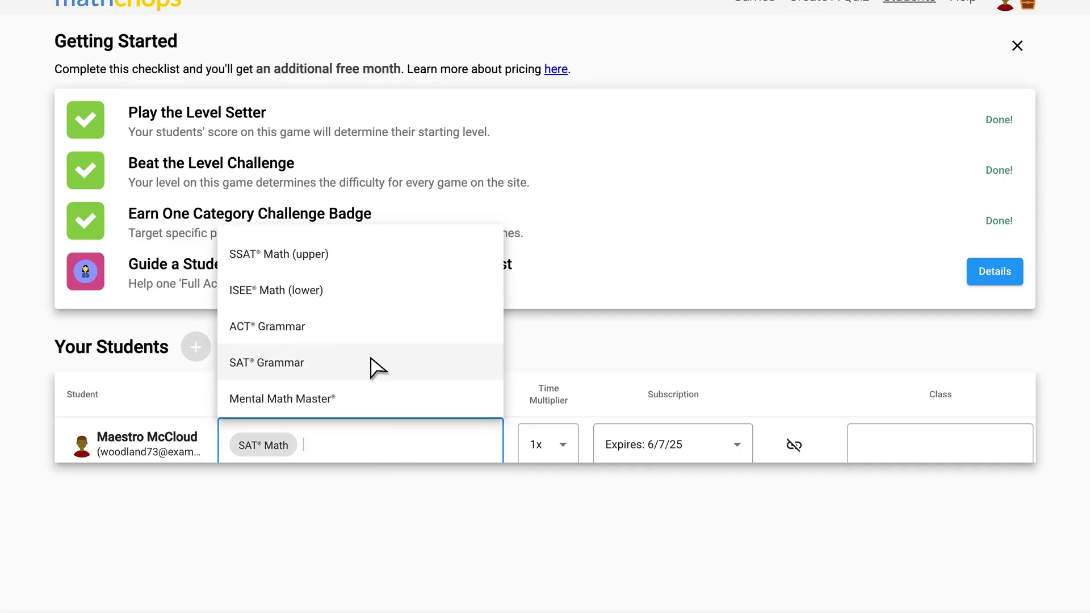
click(371, 360)
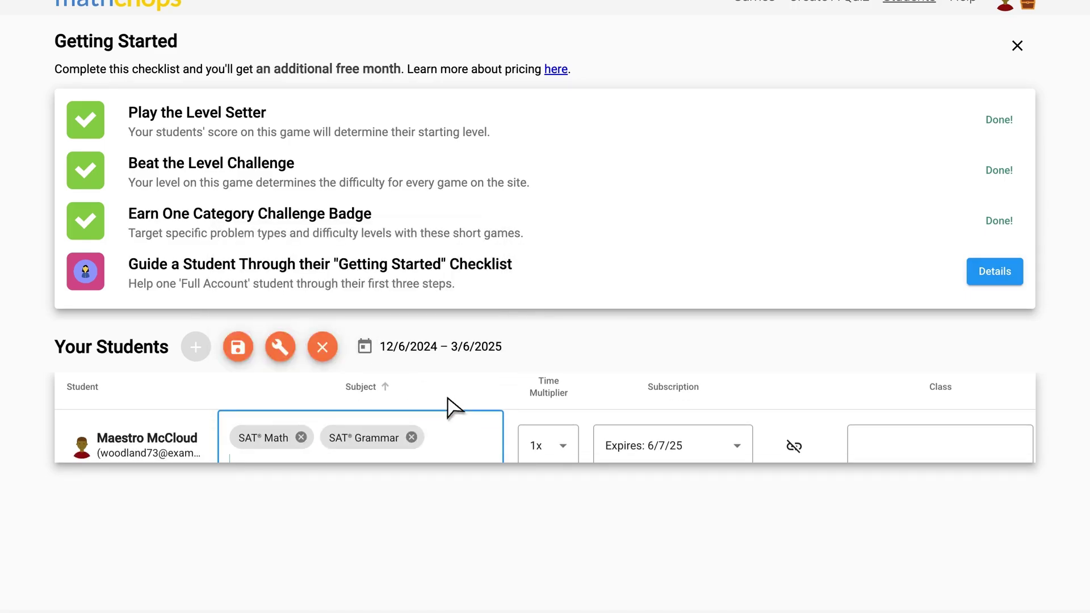
click(555, 418)
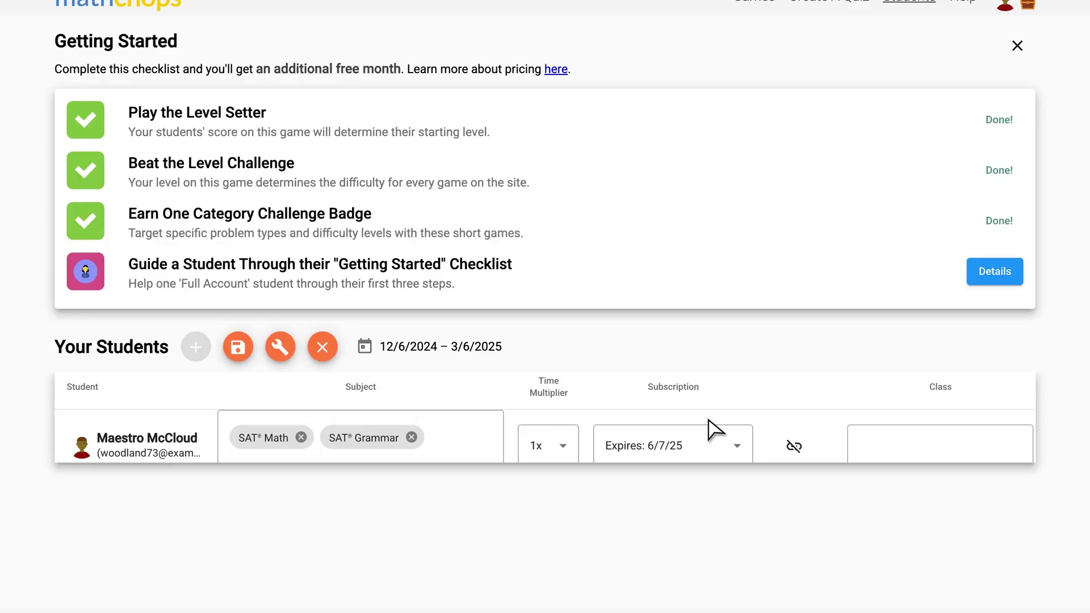
Unlink the student, save, and confirm the $20 monthly change.
click(791, 446)
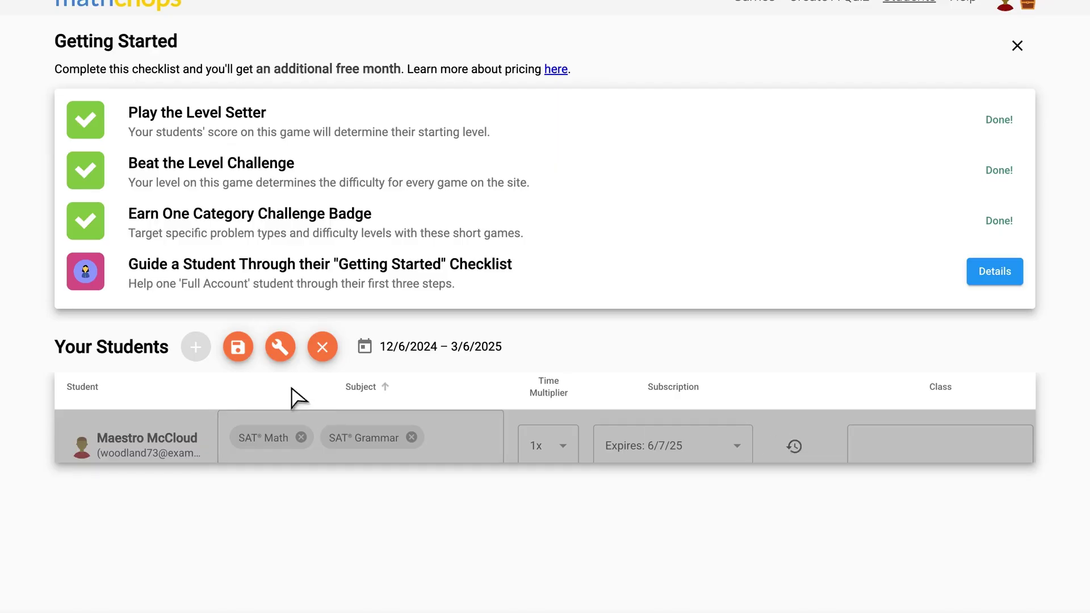
click(238, 348)
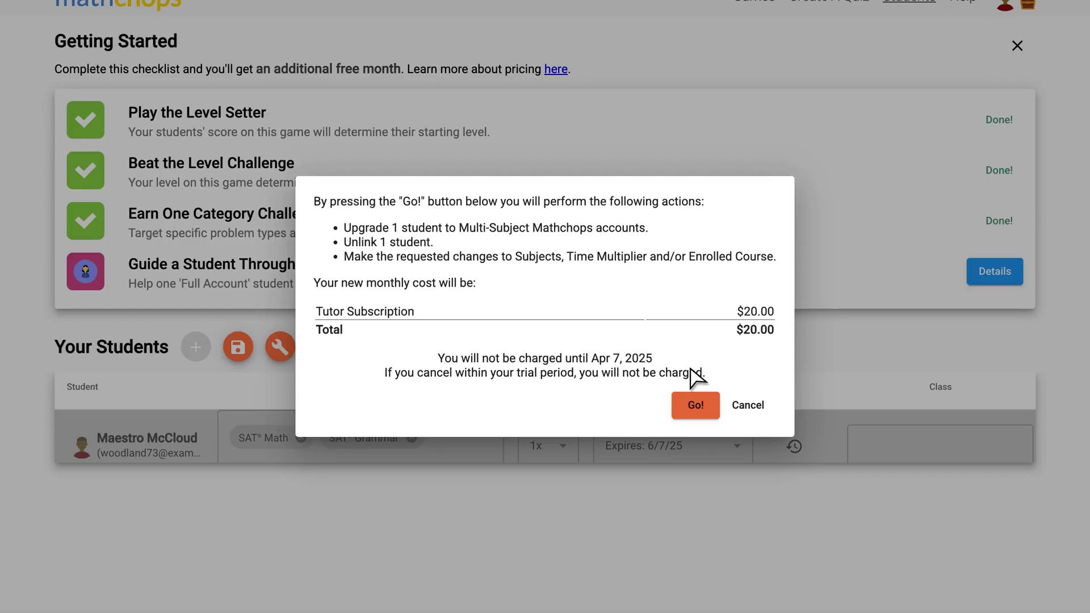
click(692, 392)
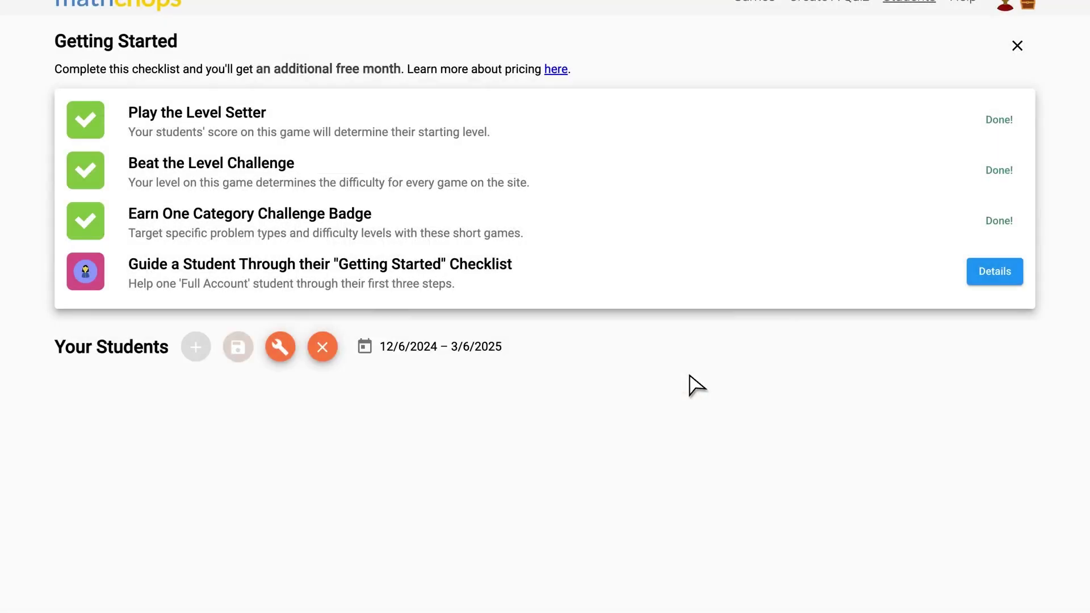